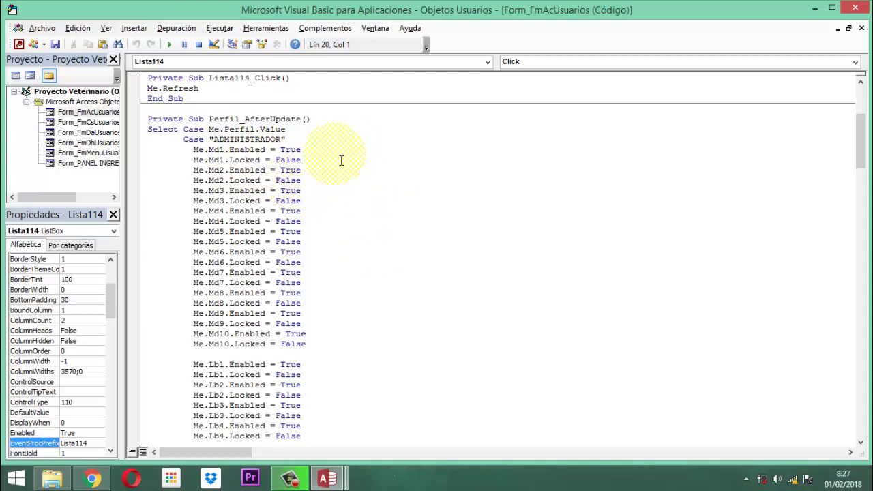
scroll(341, 160, down, 4)
scroll(341, 160, down, 6)
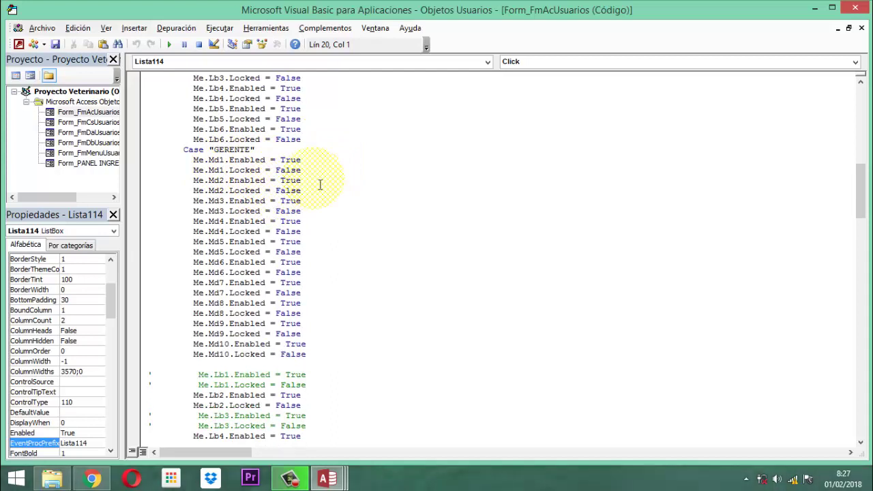
scroll(324, 273, down, 3)
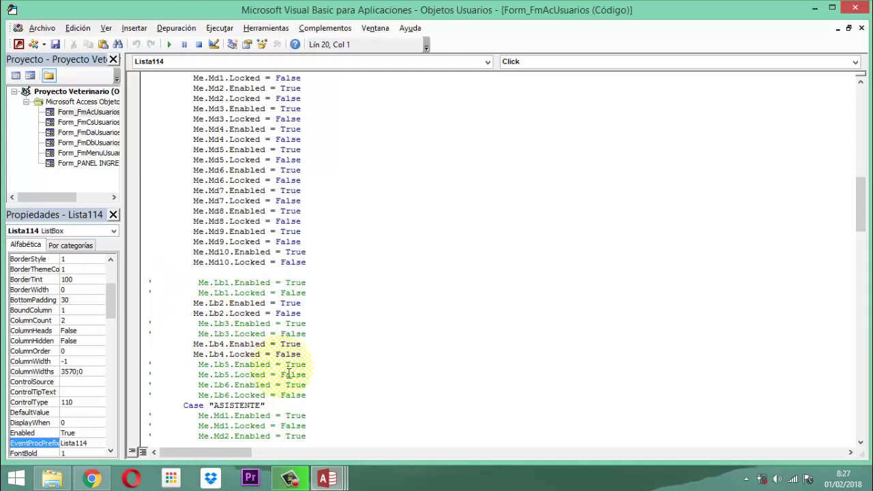
scroll(295, 373, down, 2)
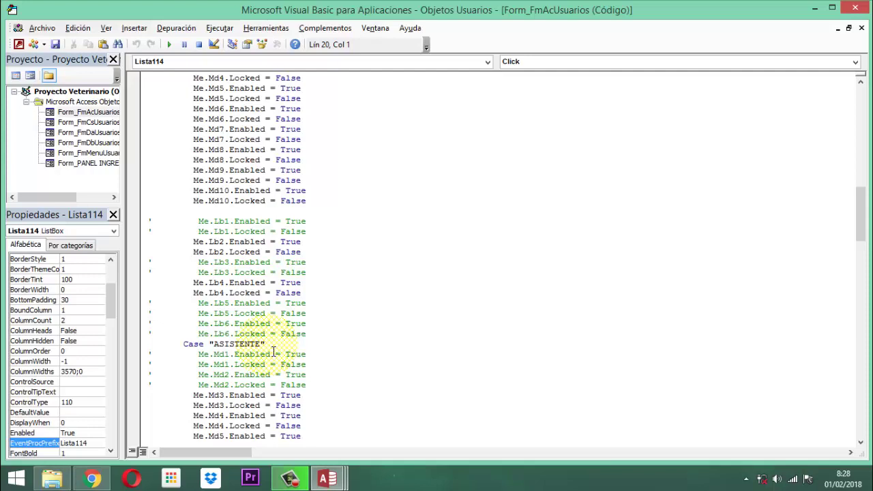
scroll(273, 351, down, 3)
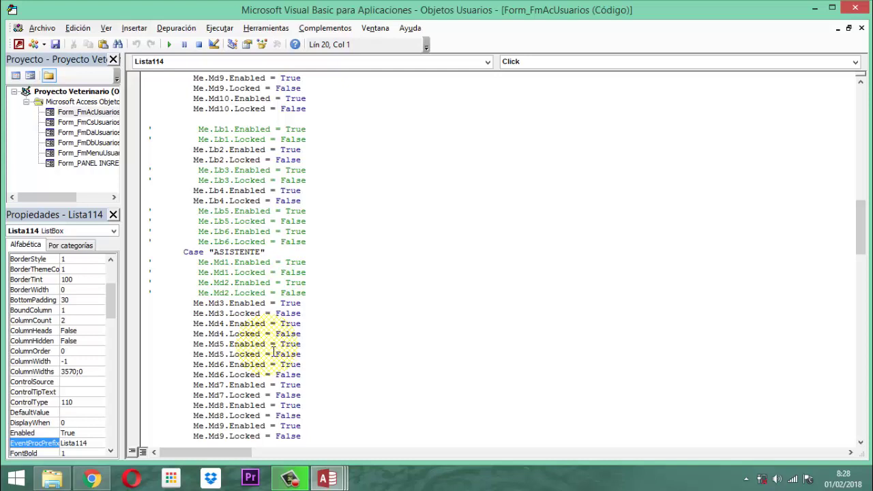
scroll(272, 353, down, 8)
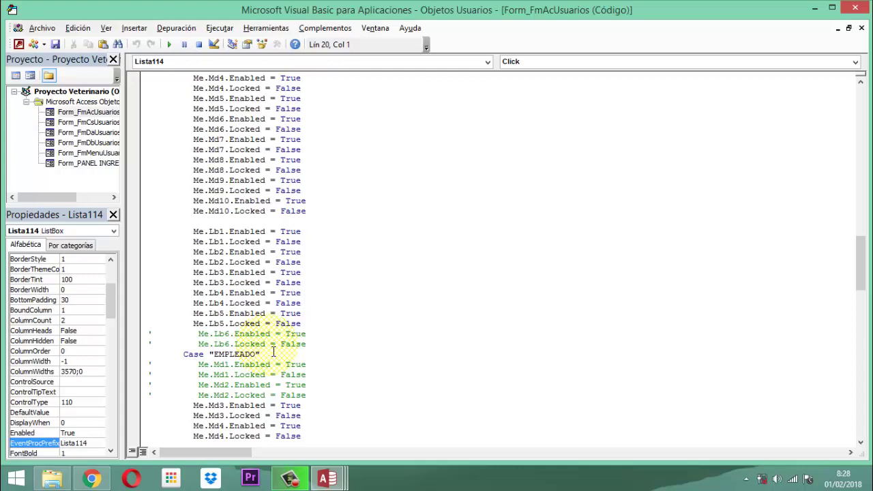
scroll(273, 352, down, 3)
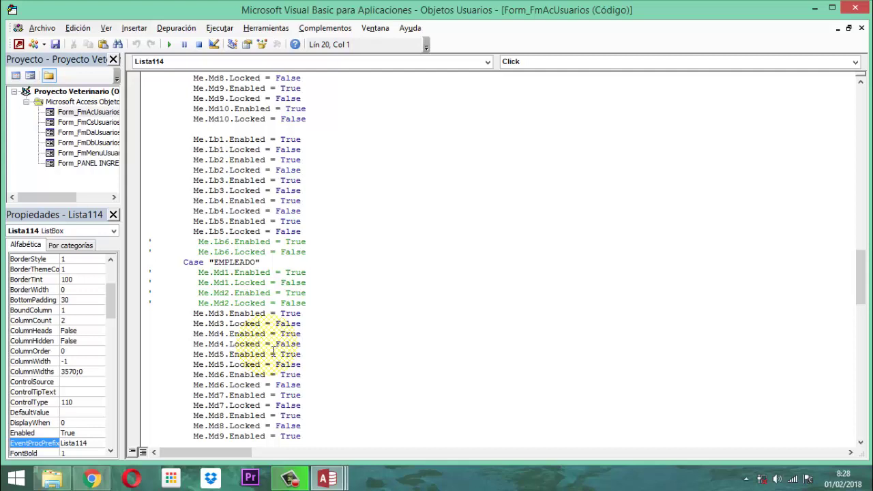
scroll(273, 352, down, 7)
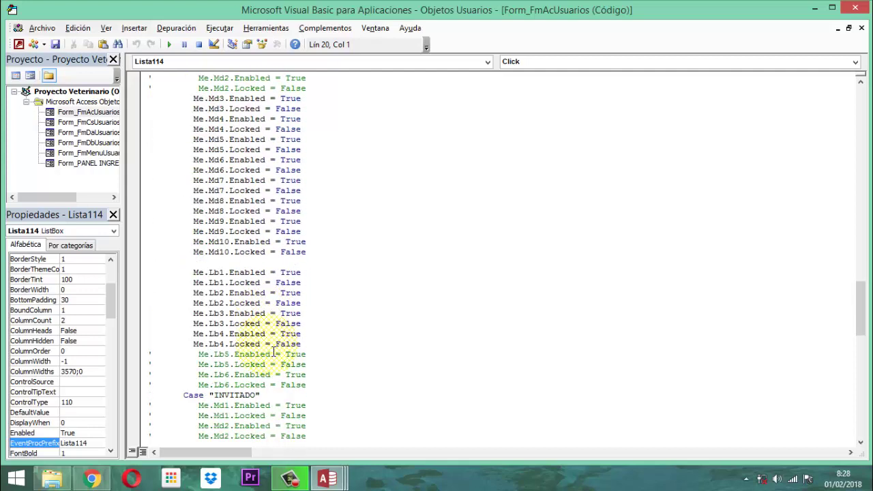
scroll(273, 352, down, 2)
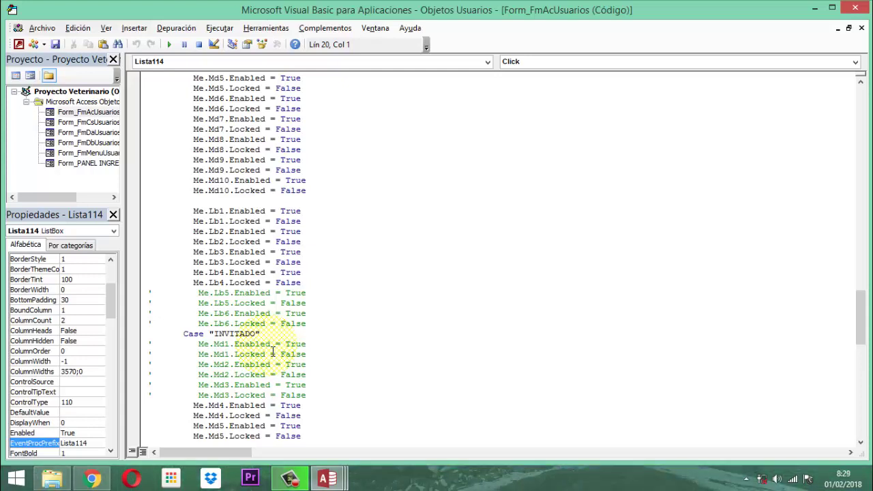
scroll(273, 352, down, 3)
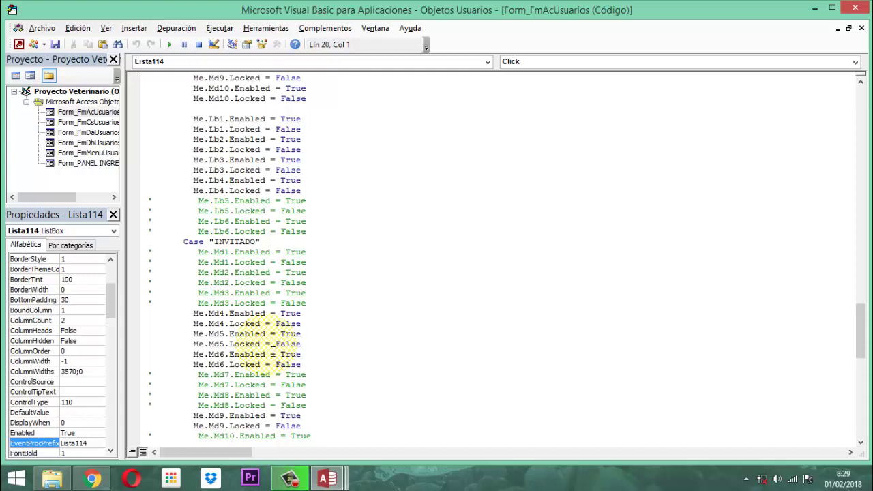
scroll(273, 351, down, 2)
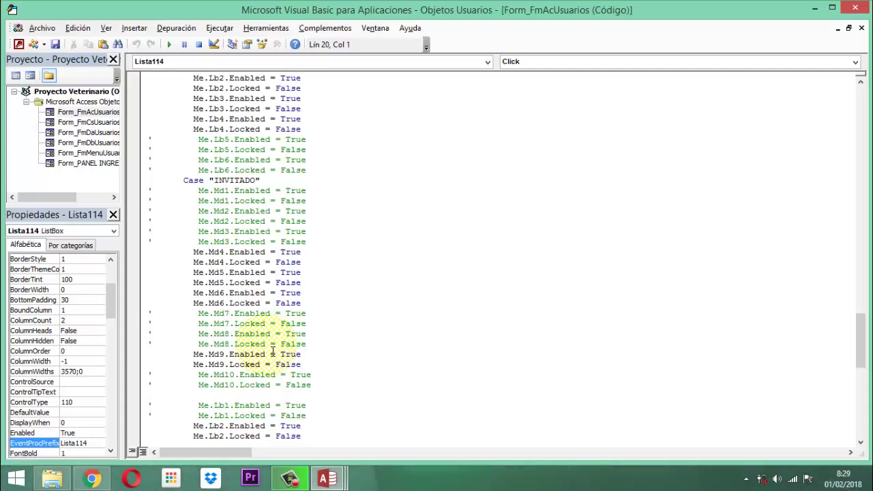
scroll(273, 350, down, 4)
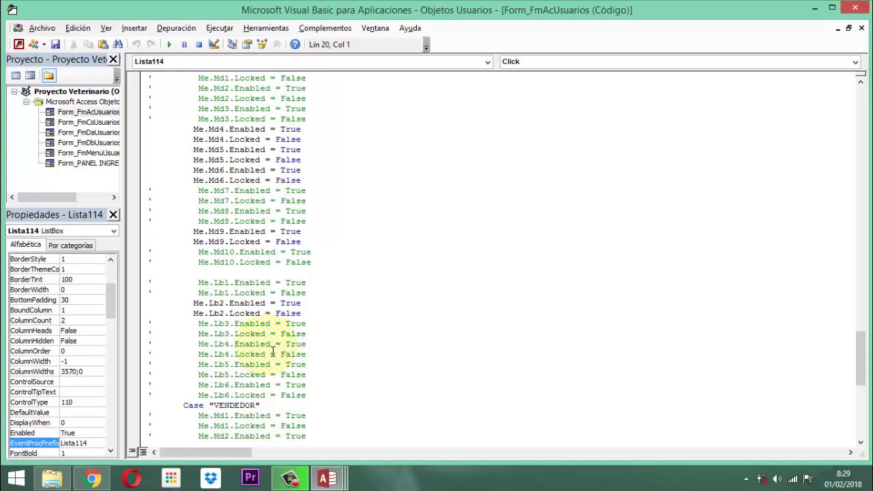
Read the VENDEDOR case down to End Select, then close the VBA editor.
scroll(273, 351, down, 3)
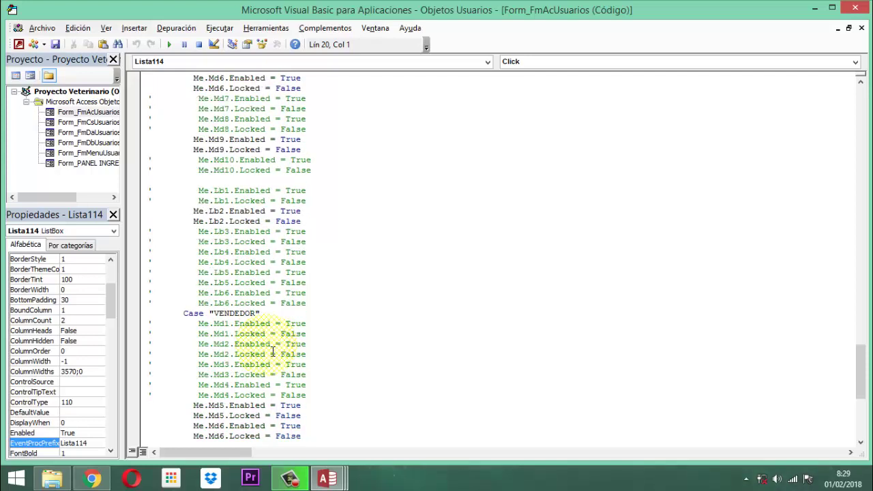
scroll(417, 345, down, 1)
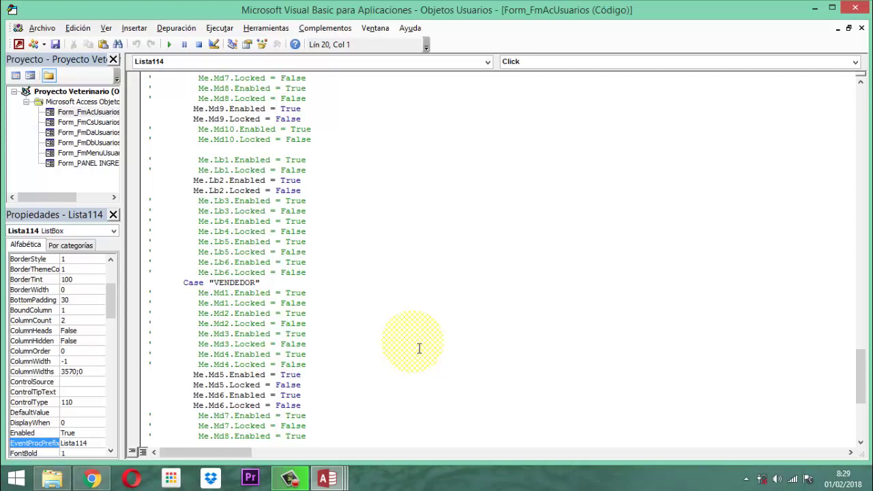
scroll(419, 348, down, 2)
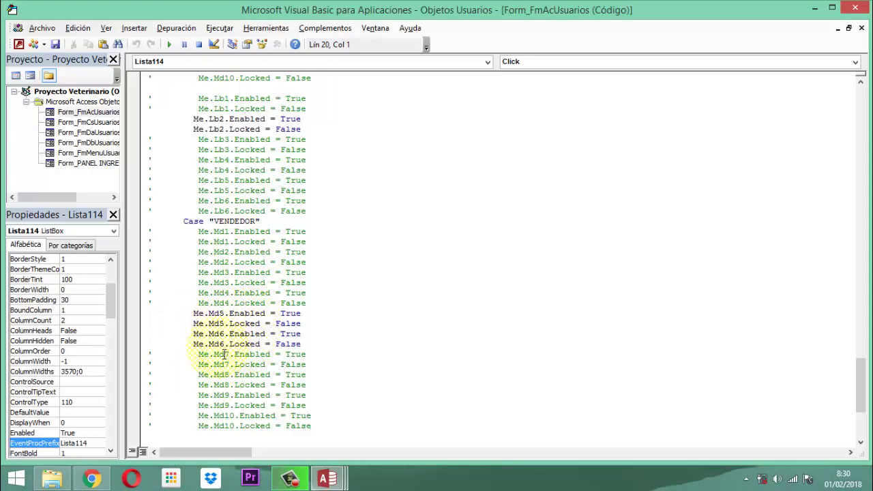
scroll(299, 340, down, 3)
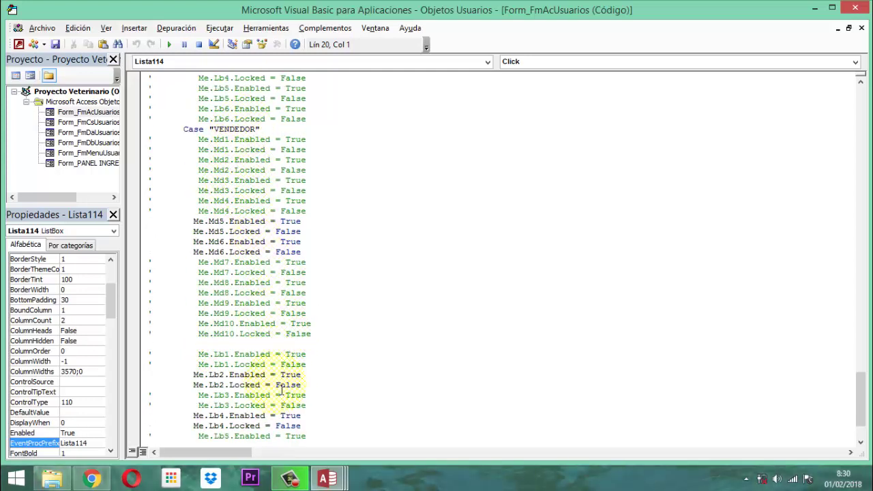
scroll(282, 389, down, 2)
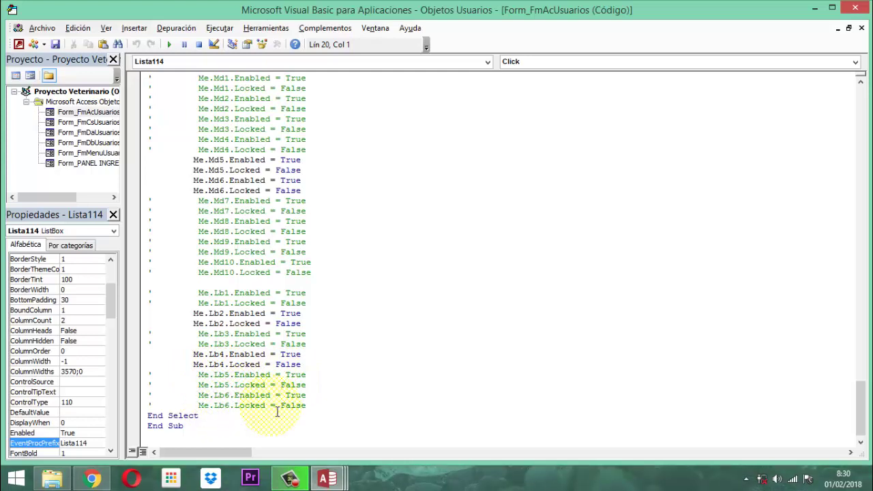
scroll(278, 411, up, 9)
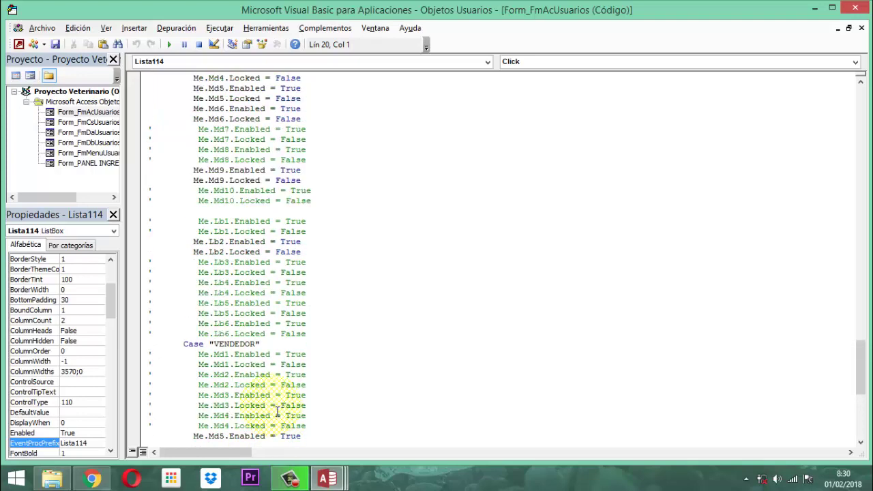
scroll(278, 411, down, 6)
scroll(277, 411, down, 3)
scroll(277, 411, up, 15)
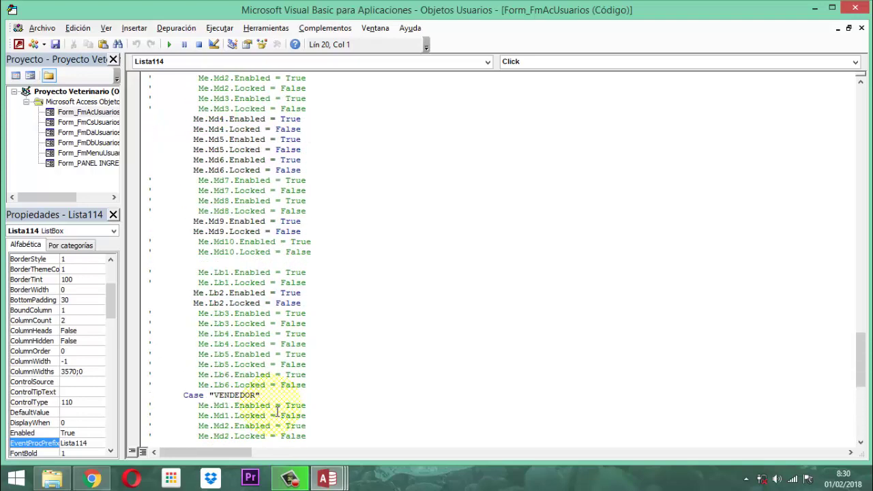
scroll(278, 411, up, 20)
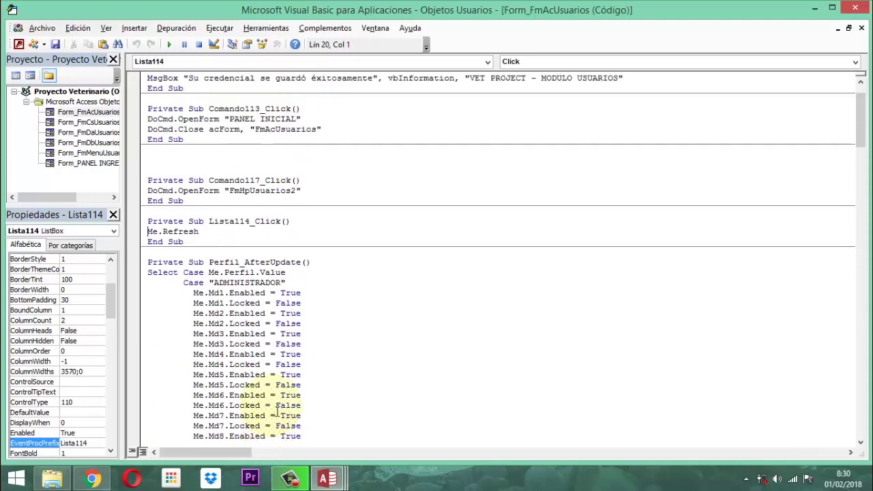
click(858, 8)
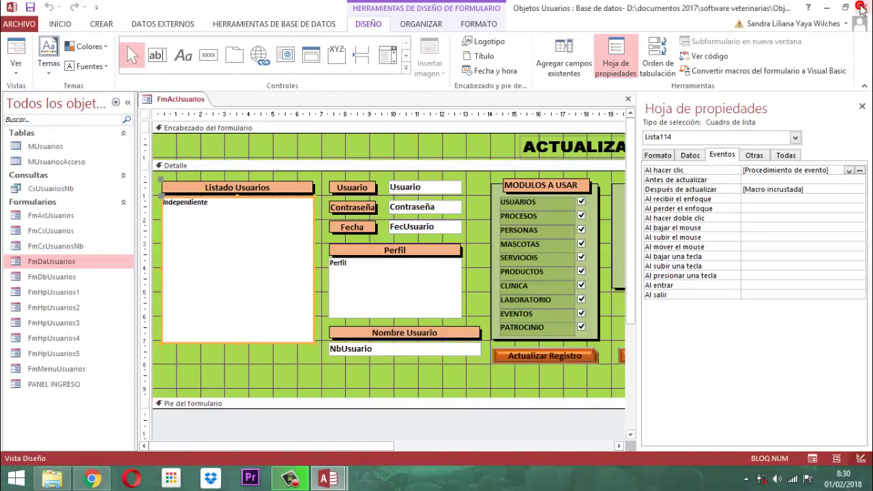
Hide the Property Sheet and close FmAcUsuarios, saving its changes.
click(862, 107)
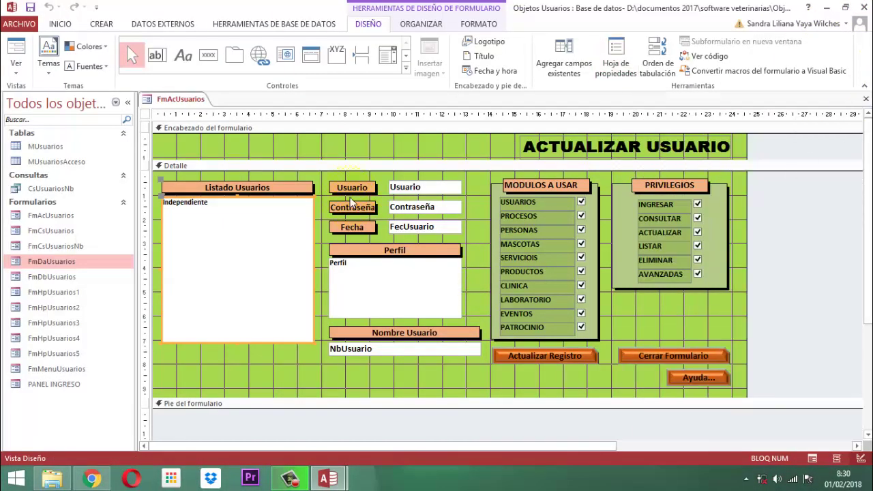
right_click(175, 99)
click(196, 123)
click(376, 273)
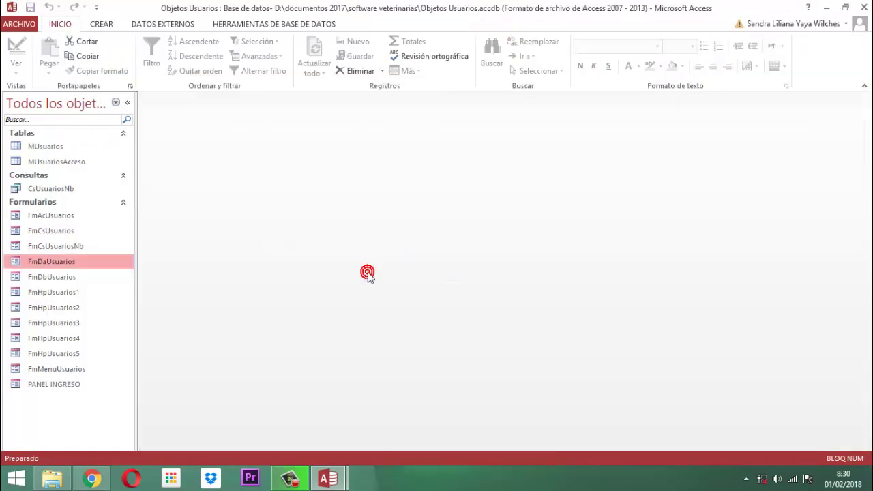
Open the FmDbUsuarios form in Design view.
click(63, 281)
right_click(63, 282)
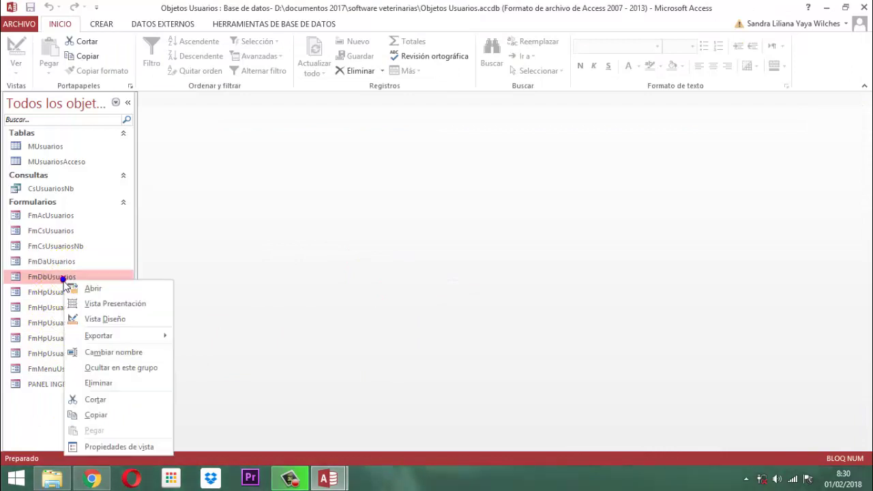
click(109, 316)
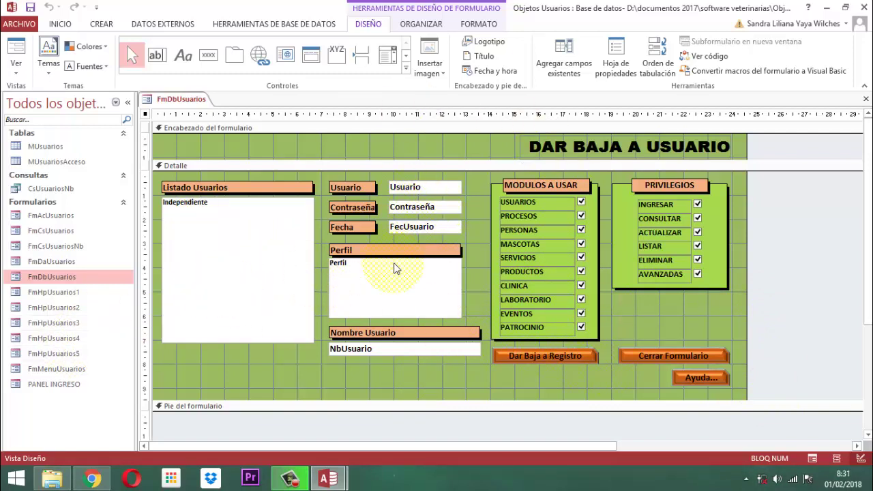
Check the FmDbUsuarios code in the VBA editor, then close the form's design view.
click(713, 57)
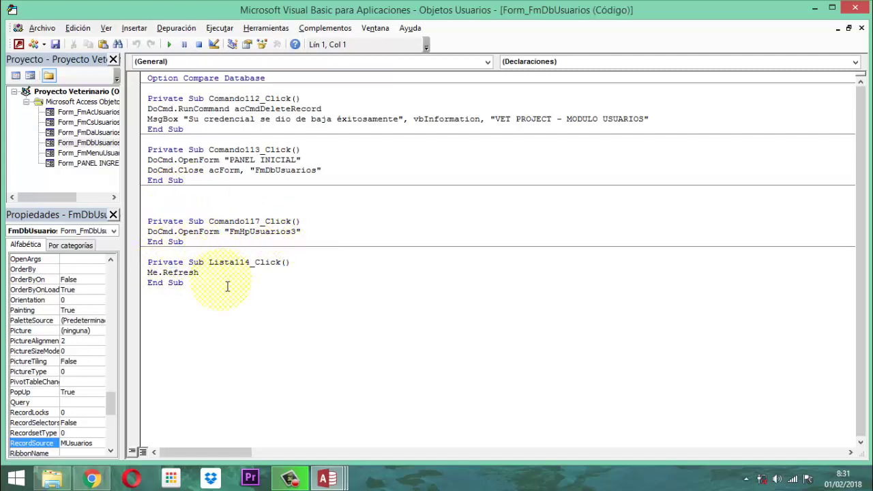
click(861, 8)
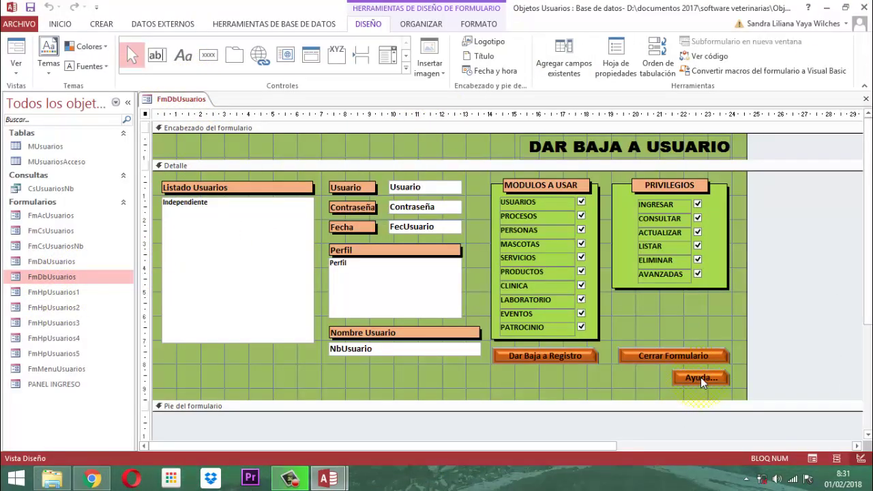
right_click(189, 97)
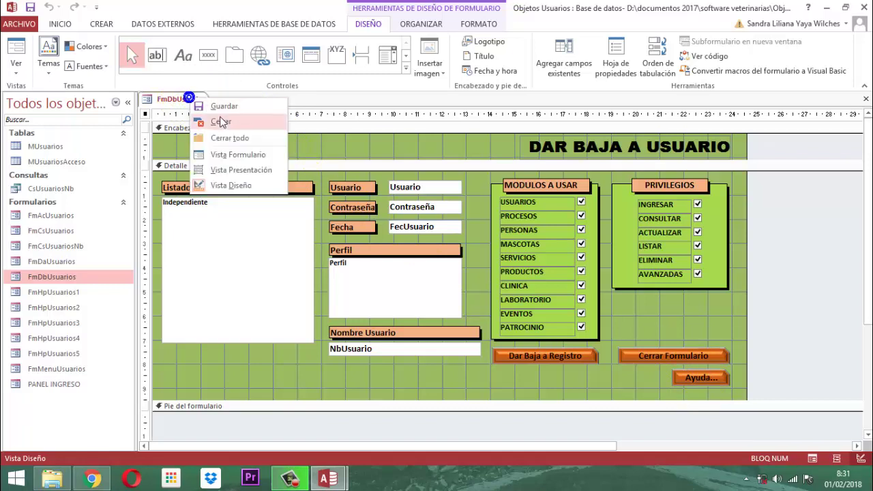
click(220, 121)
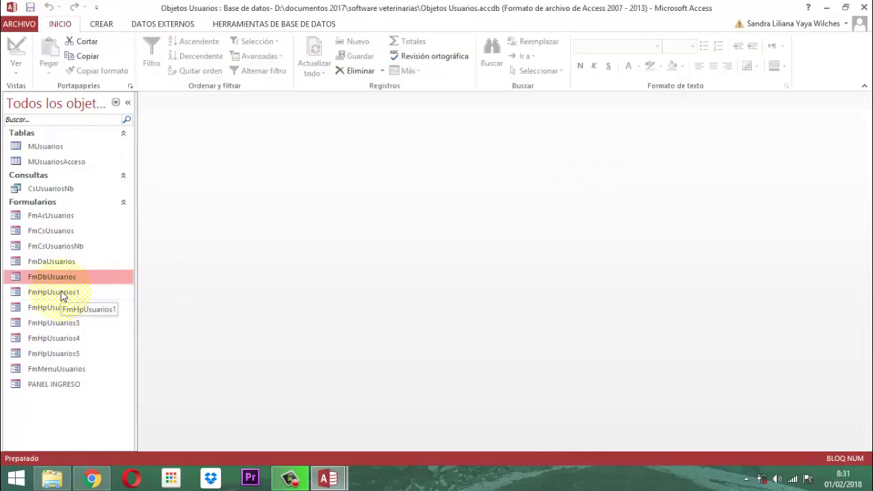
double_click(61, 292)
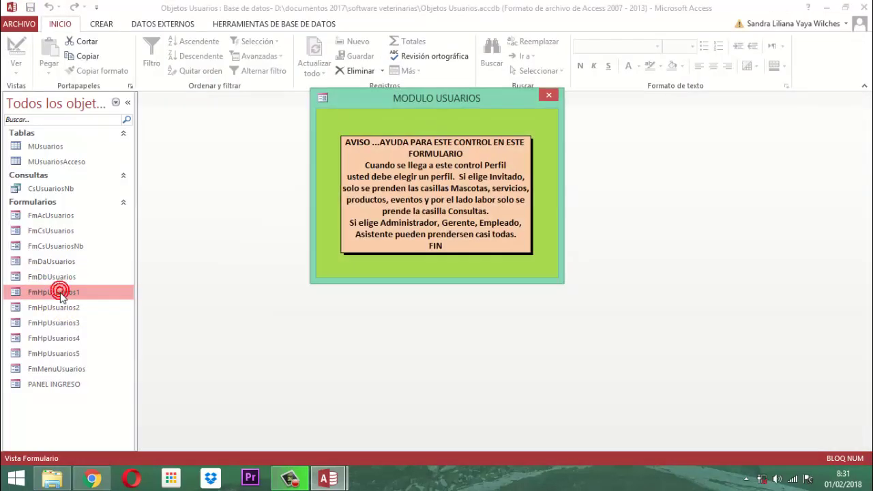
click(550, 91)
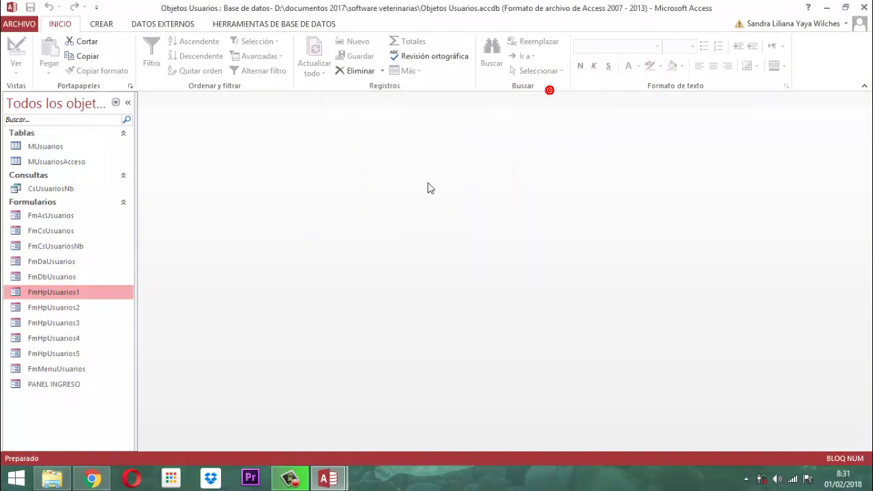
double_click(43, 307)
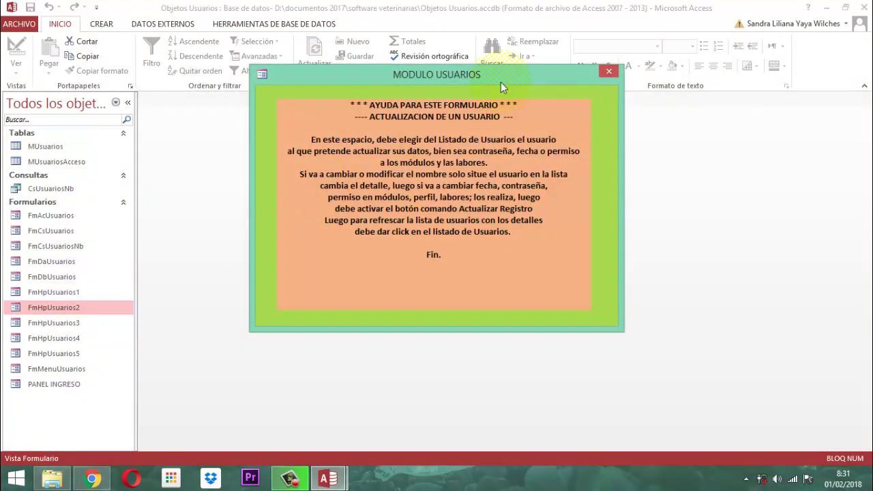
click(613, 71)
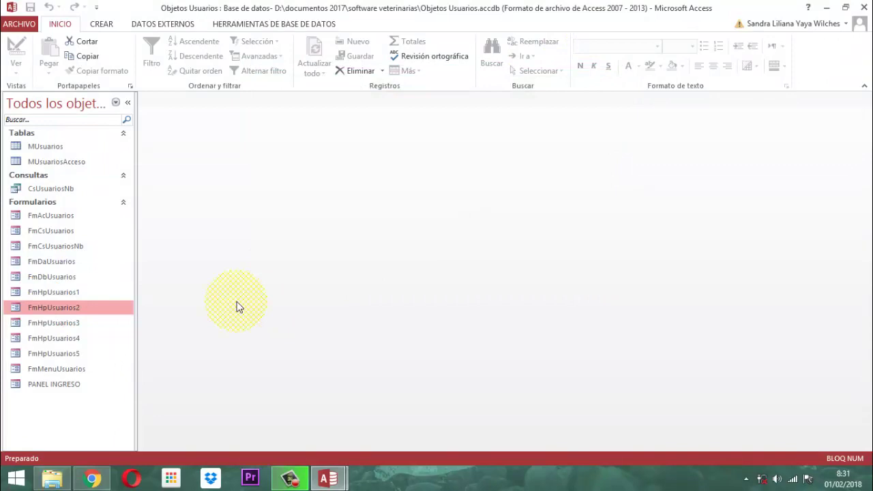
double_click(77, 322)
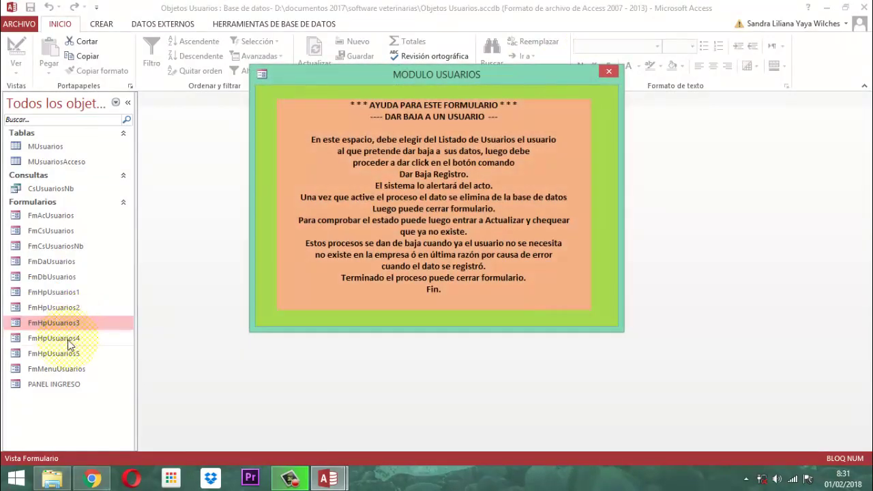
double_click(69, 340)
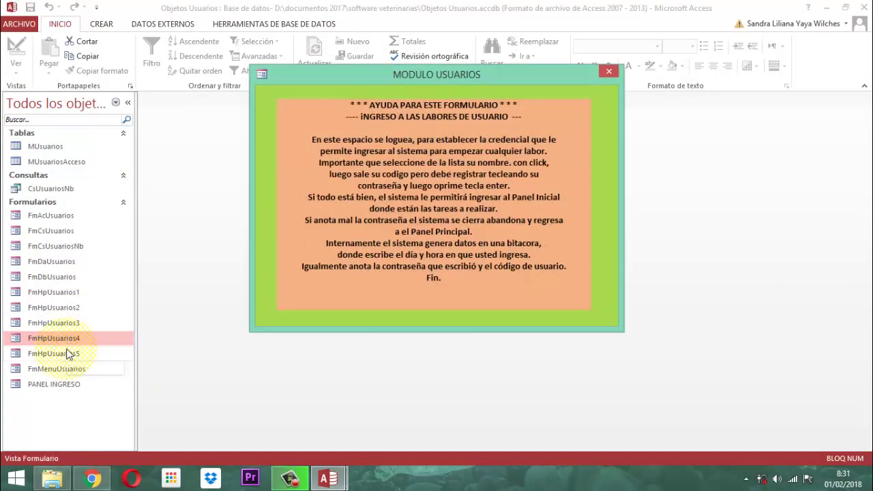
double_click(68, 354)
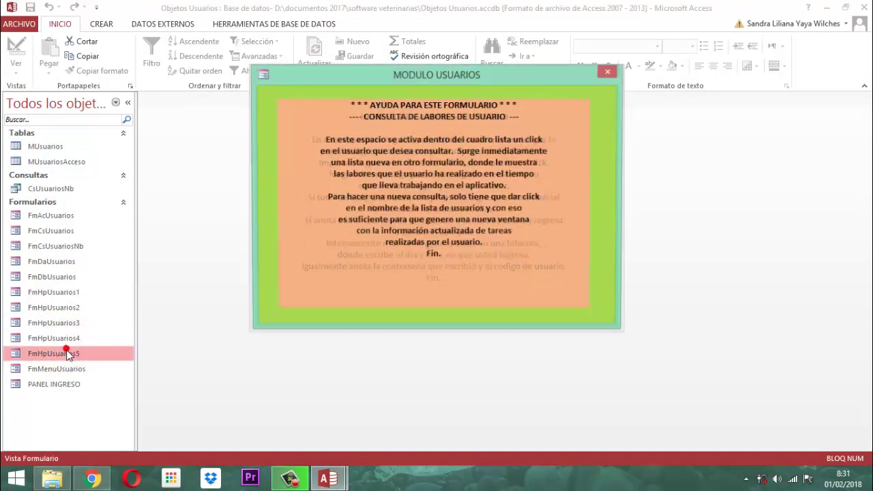
click(609, 73)
click(609, 72)
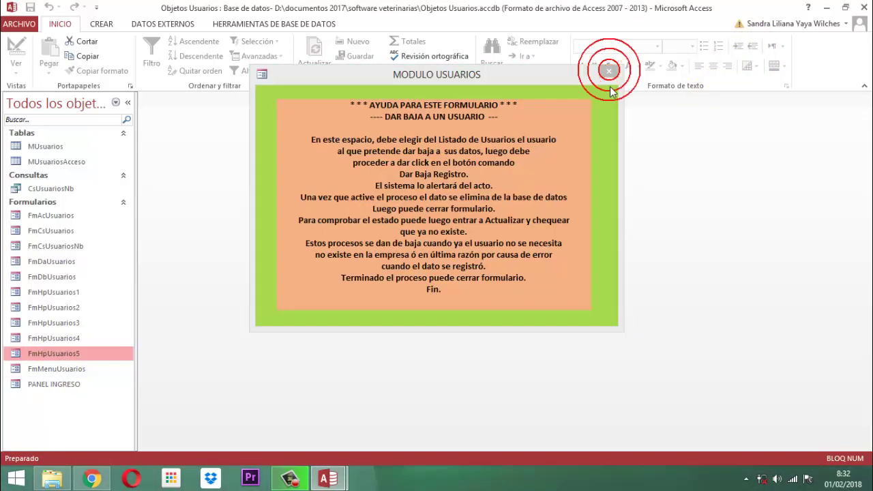
click(609, 72)
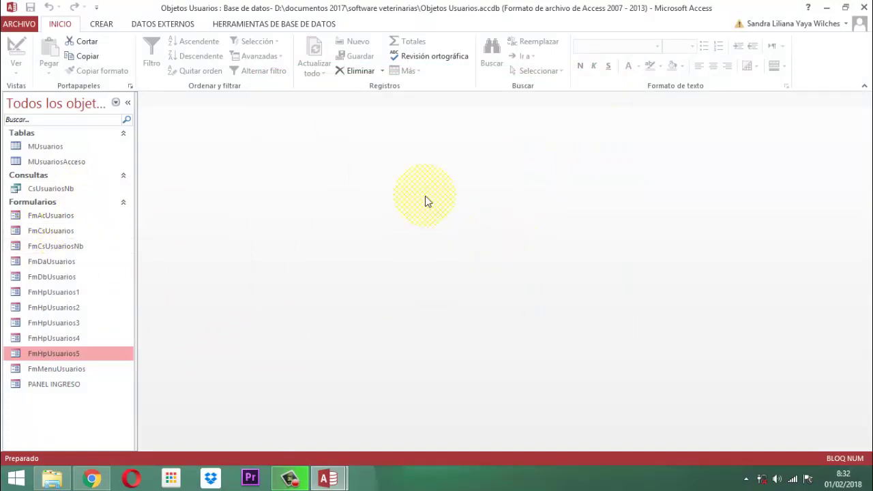
Select CsUsuariosNb, FmAcUsuarios, FmCsUsuarios, FmCsUsuariosNb, FmDbUsuarios and FmHpUsuarios2–5.
click(35, 190)
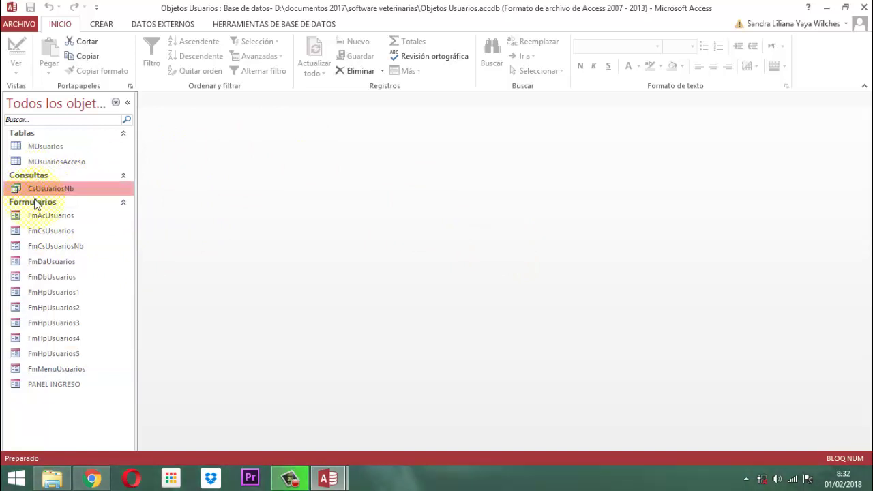
click(51, 216)
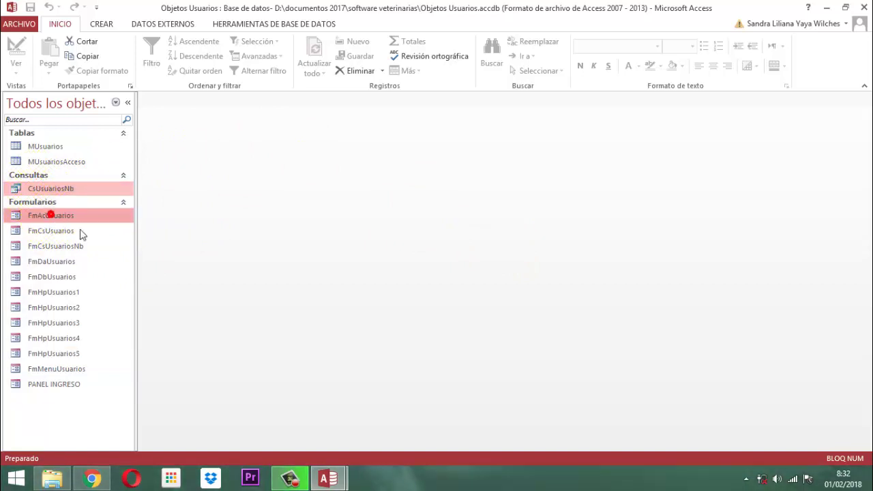
ctrl+click(59, 232)
ctrl+click(56, 248)
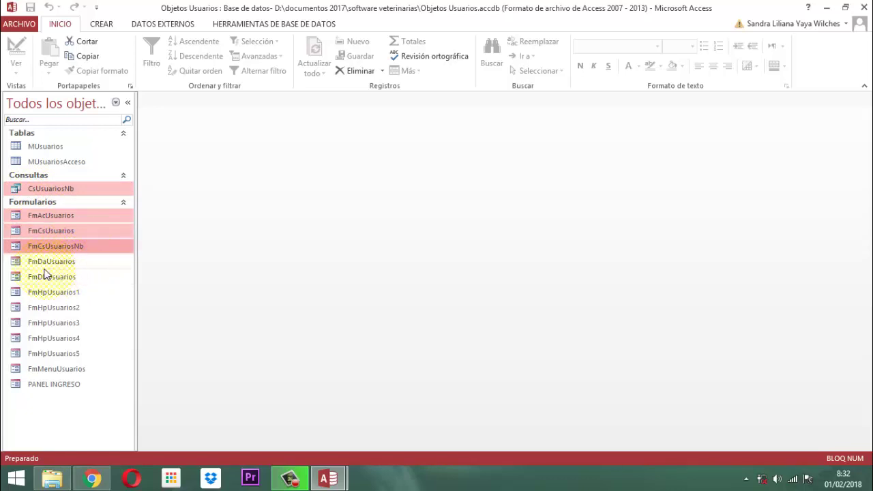
ctrl+click(45, 278)
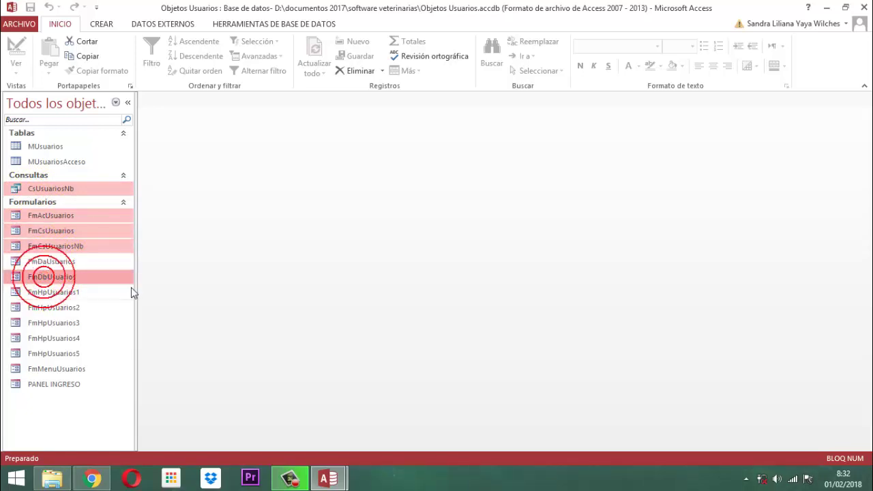
ctrl+click(61, 311)
ctrl+click(76, 327)
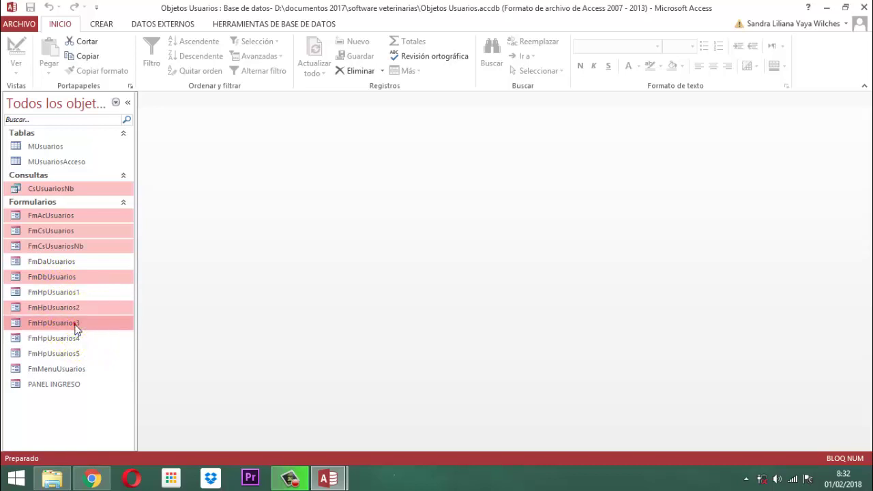
ctrl+click(77, 339)
ctrl+click(75, 354)
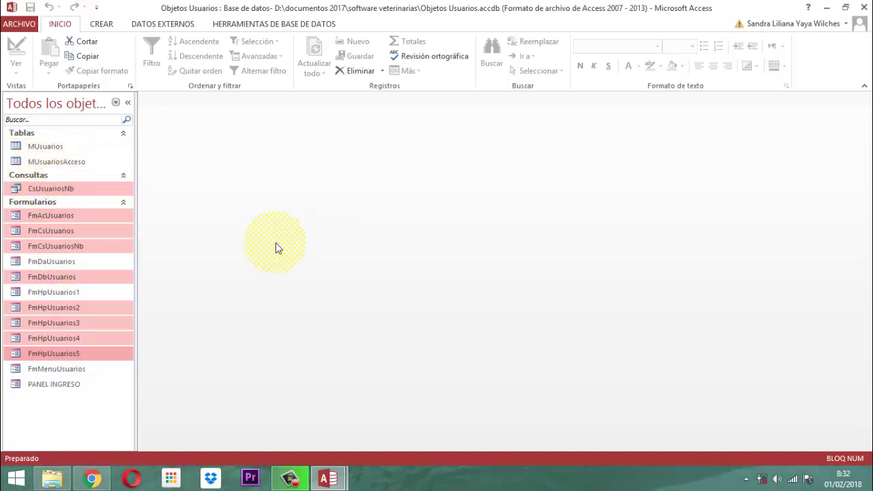
Copy the selected objects and switch to the VET PROJECT database.
right_click(56, 320)
click(87, 281)
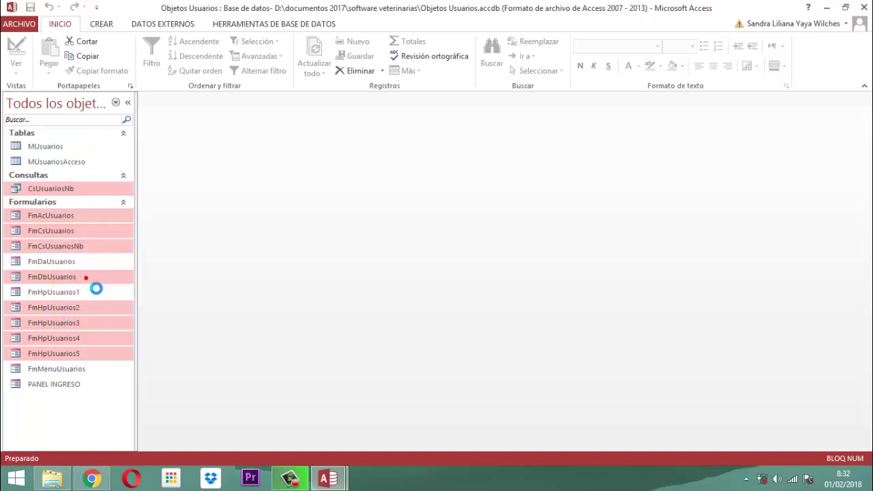
mouse_move(318, 482)
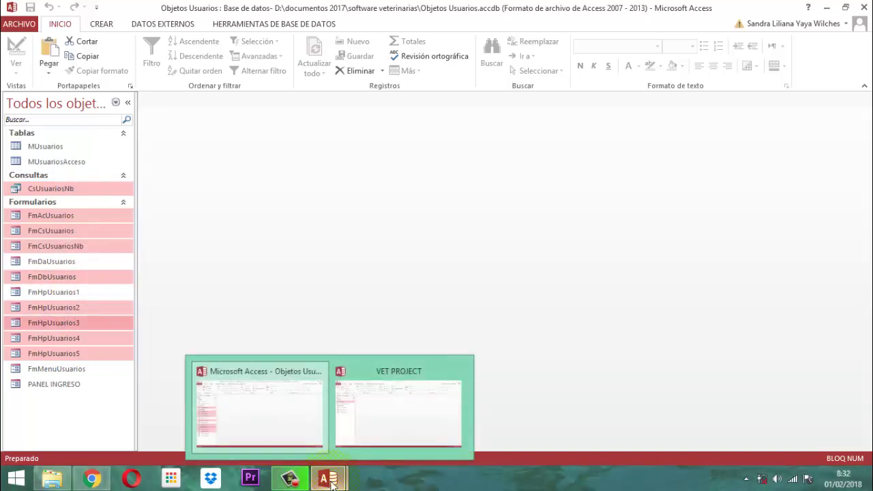
click(383, 424)
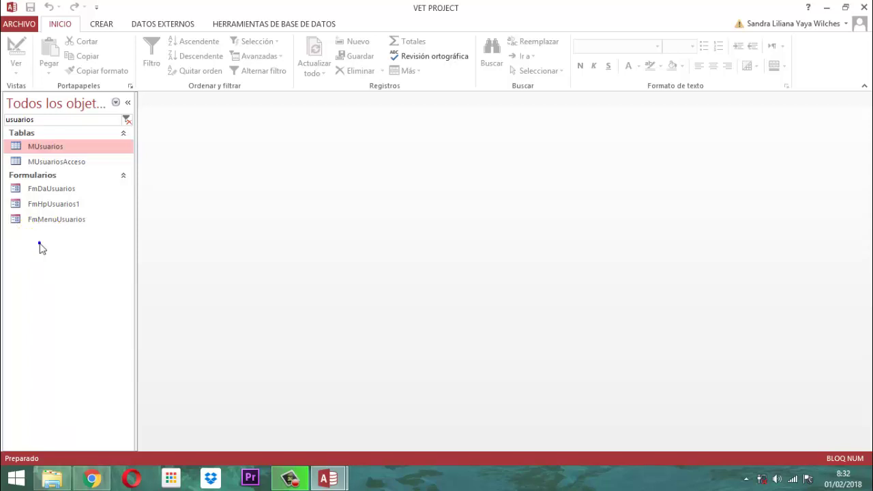
Paste the copied objects into the VET PROJECT navigation pane.
right_click(39, 245)
click(41, 232)
right_click(43, 219)
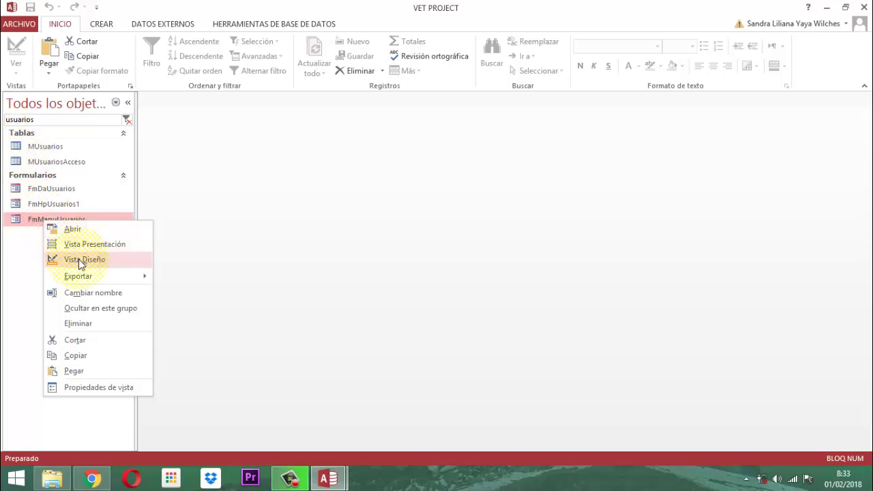
click(75, 372)
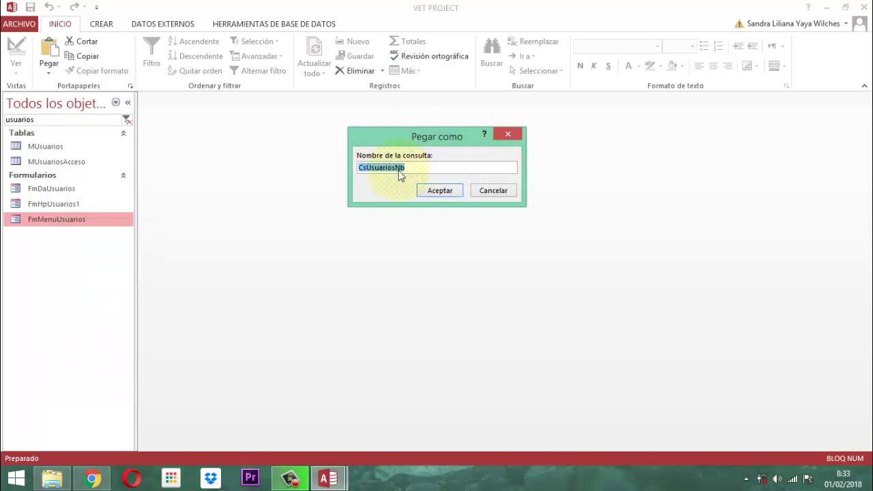
Keep the default names for all nine pasted objects, CsUsuariosNb through FmHpUsuarios5.
click(431, 191)
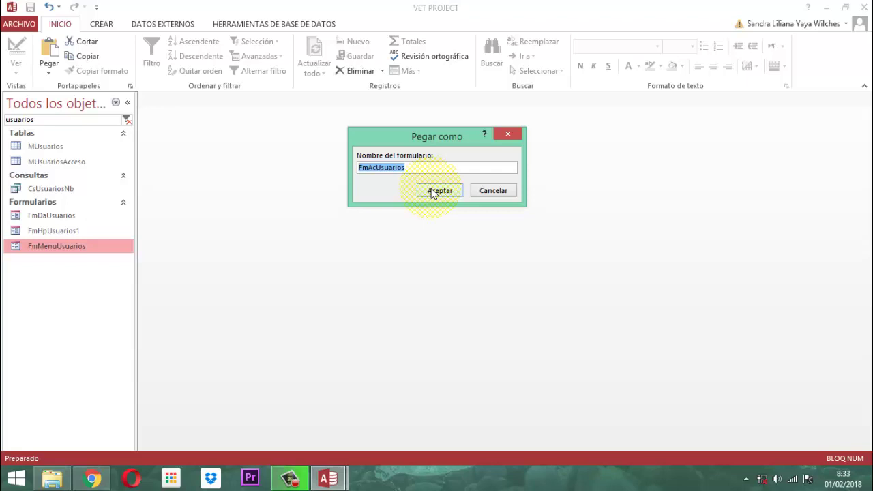
click(440, 191)
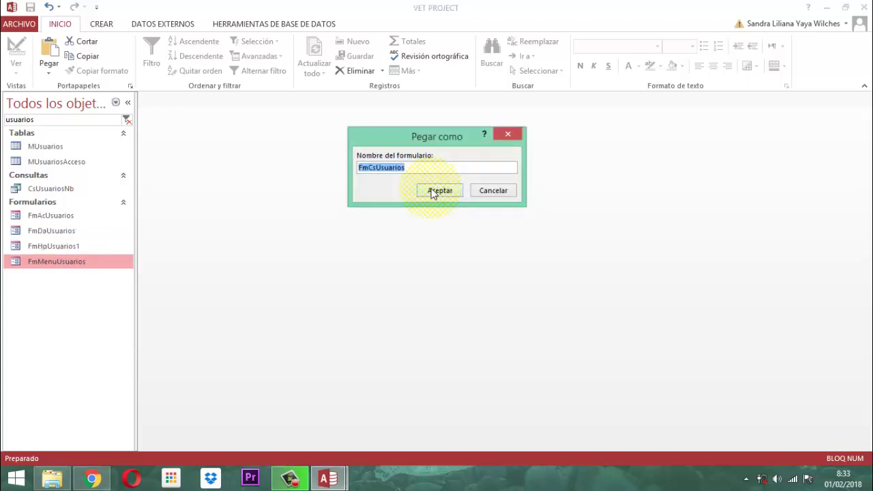
click(432, 191)
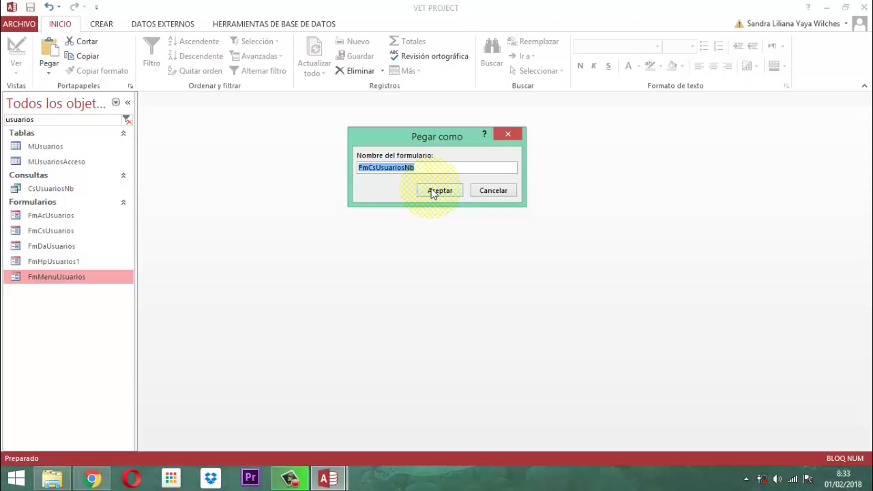
click(432, 191)
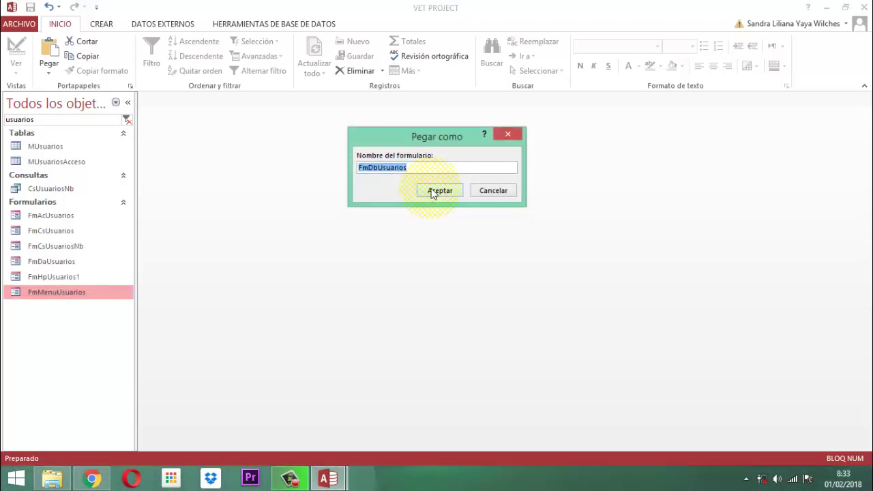
click(432, 191)
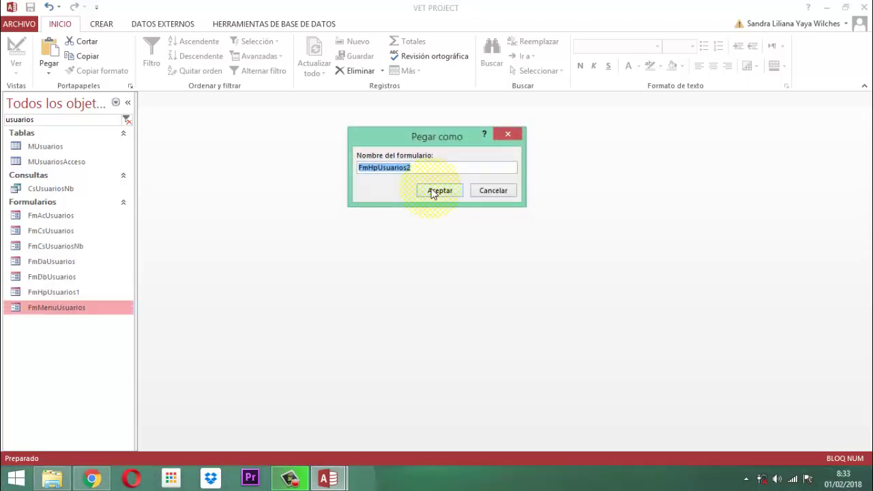
click(432, 191)
click(431, 191)
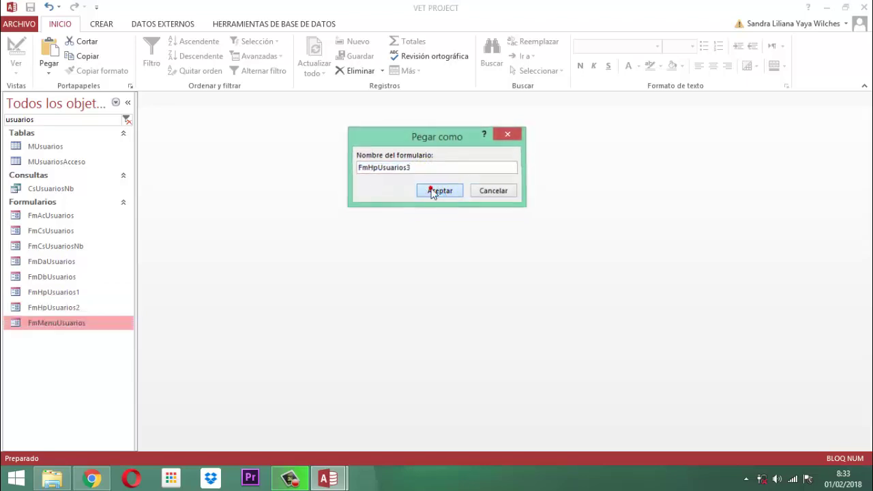
click(432, 191)
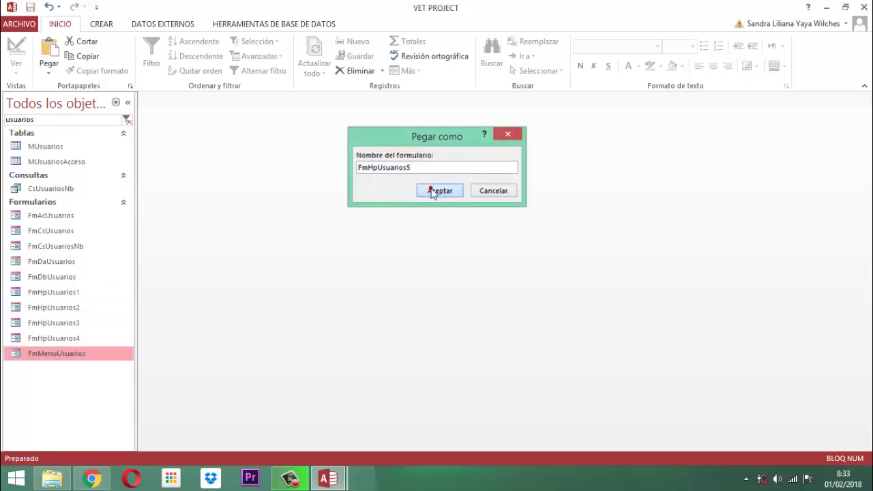
click(432, 191)
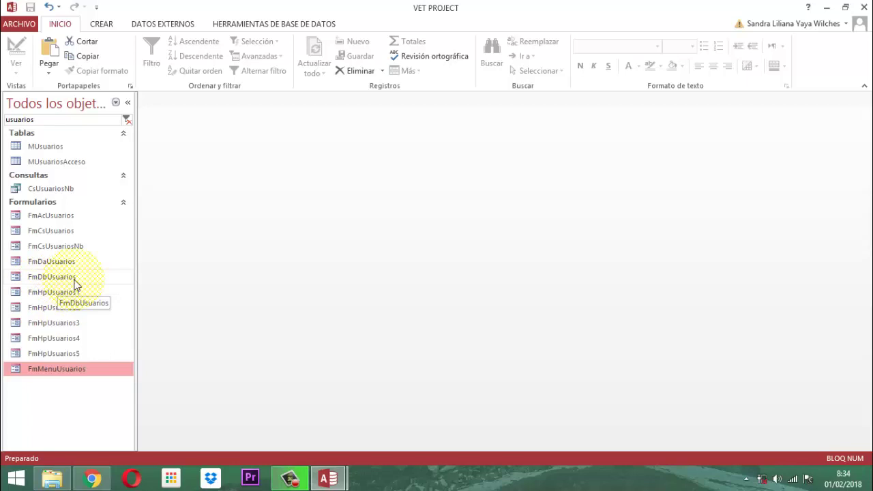
Open FmMenuUsuarios in Design view and copy the menu list's five Row Source entries.
right_click(60, 370)
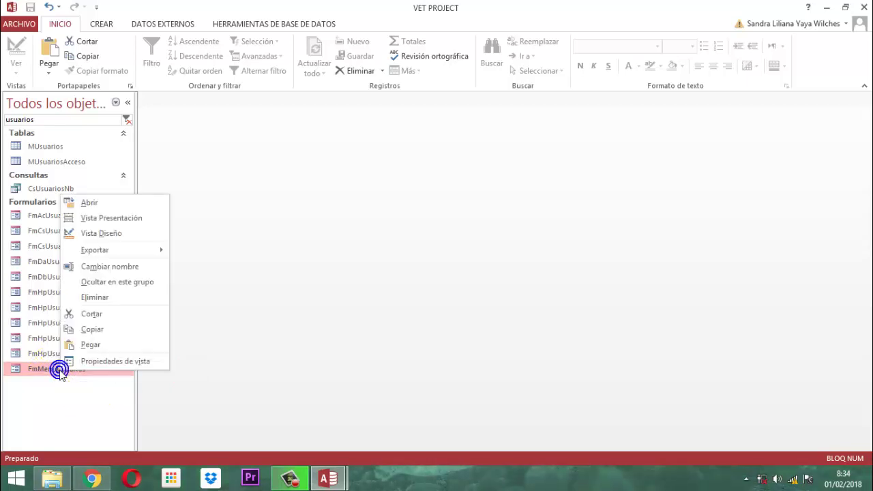
click(101, 234)
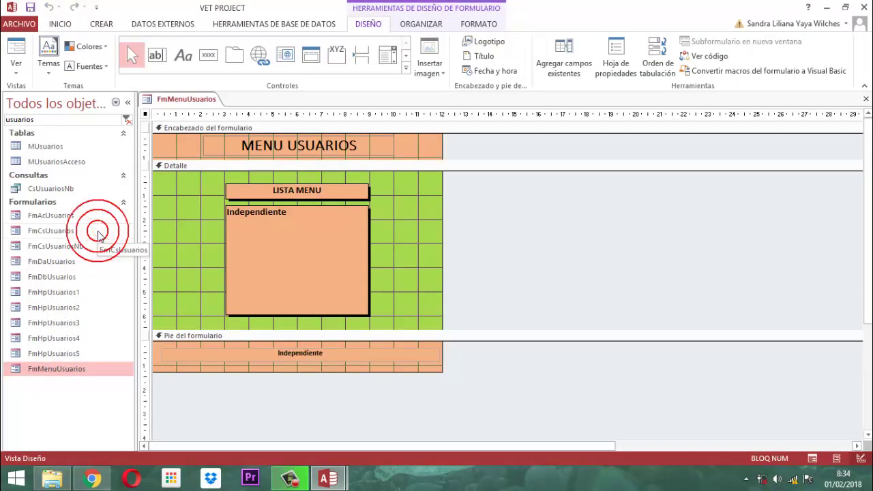
click(285, 283)
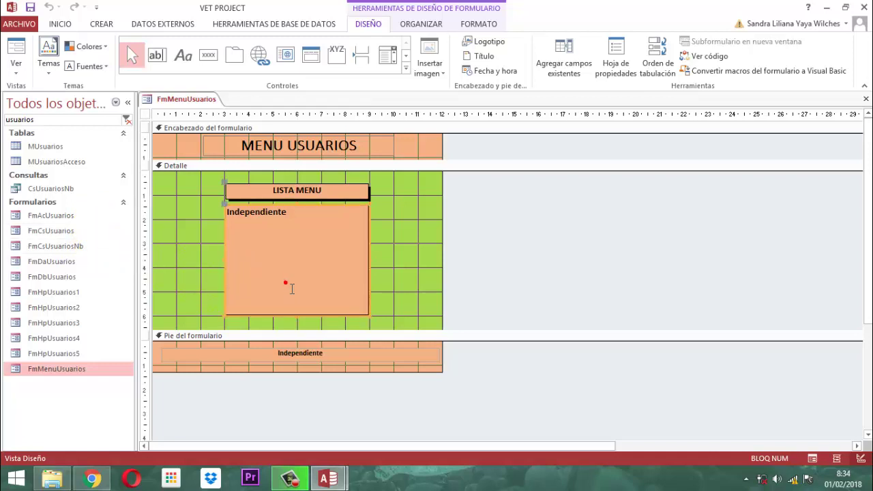
click(614, 56)
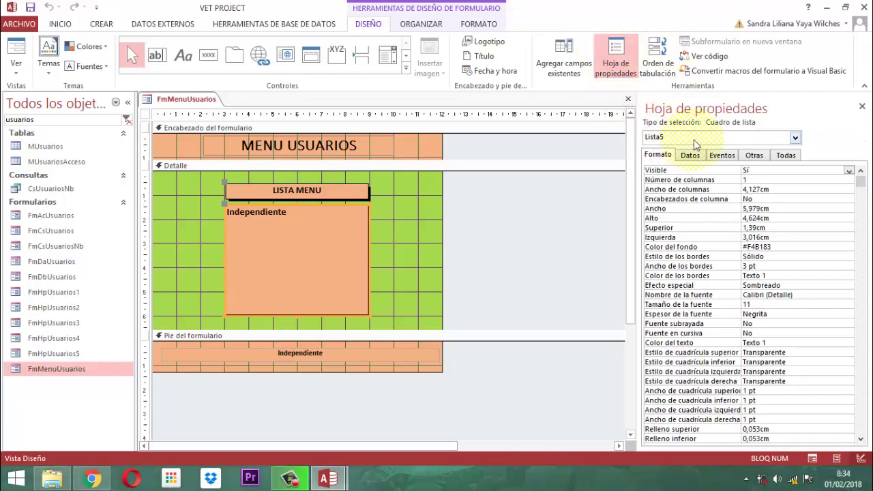
click(727, 156)
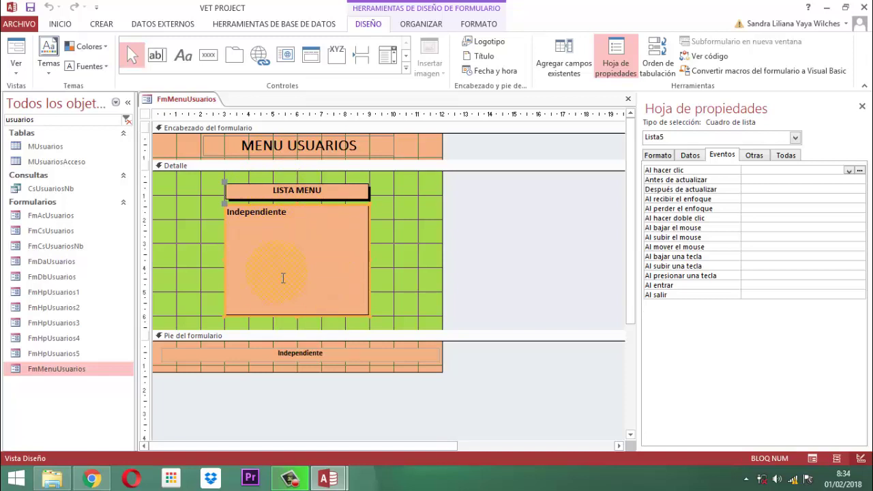
click(693, 156)
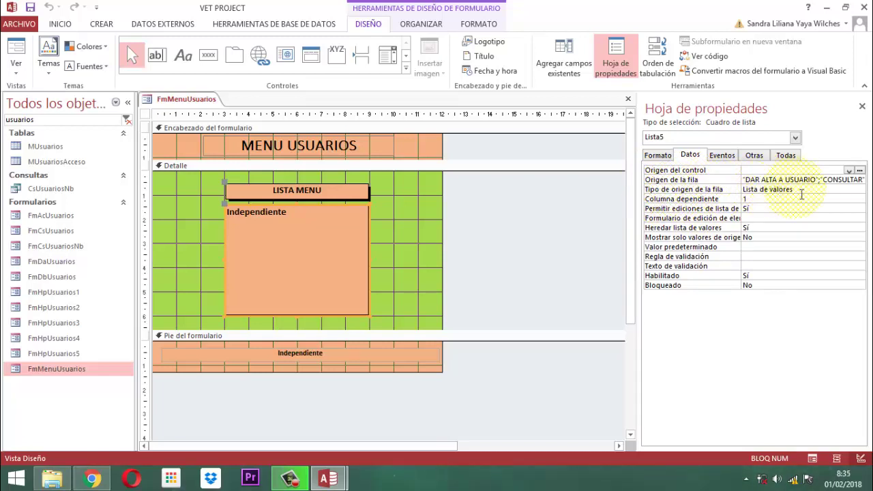
click(777, 180)
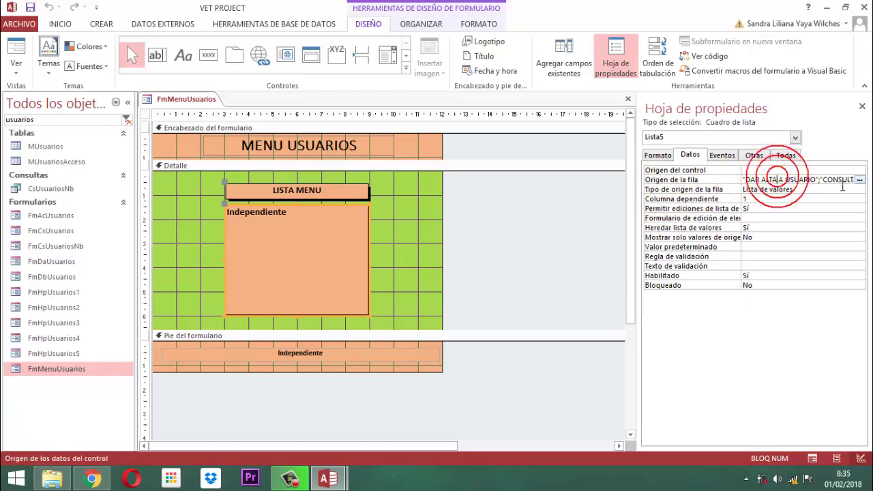
click(859, 180)
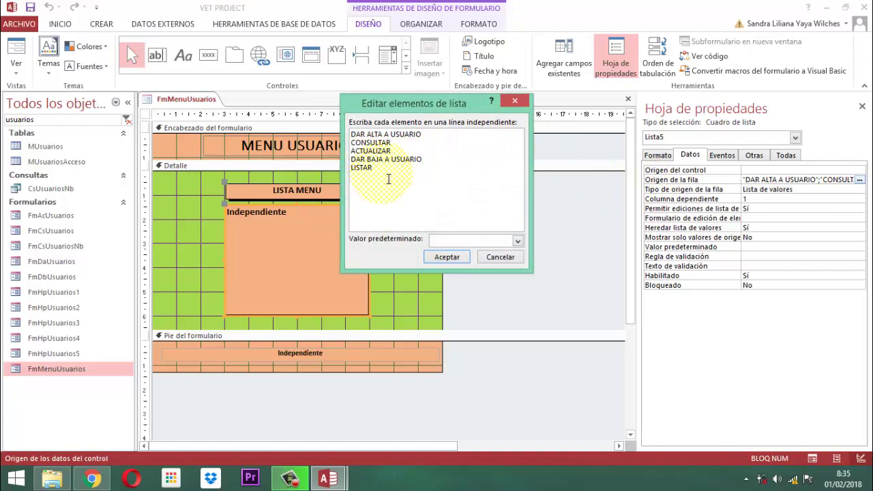
drag(380, 169, 350, 138)
key(ctrl+c)
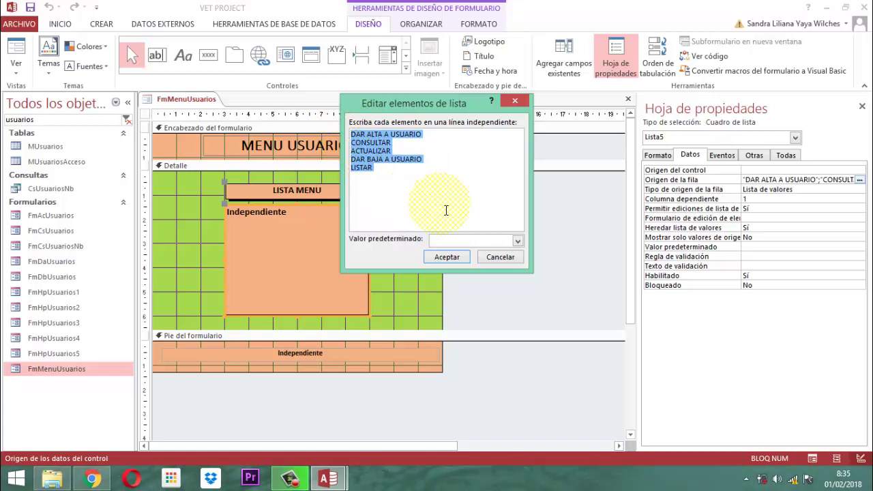
click(446, 256)
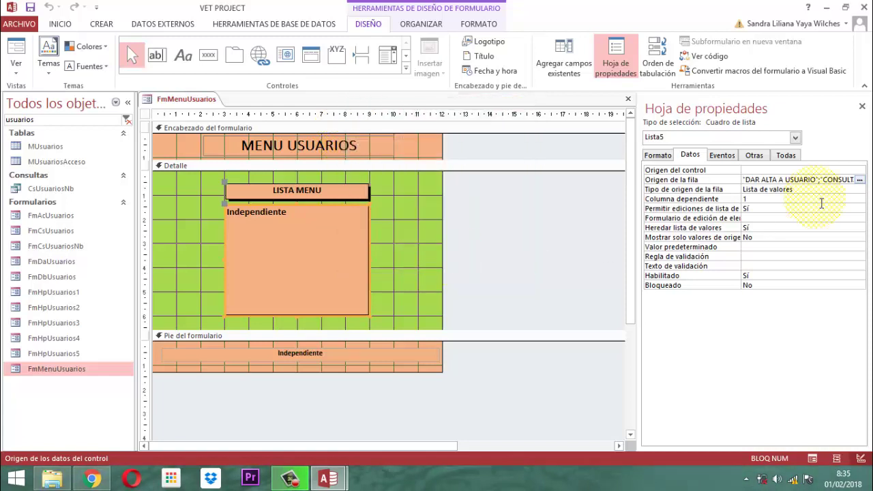
Create a Code Builder procedure for the menu list's On Click event.
click(722, 156)
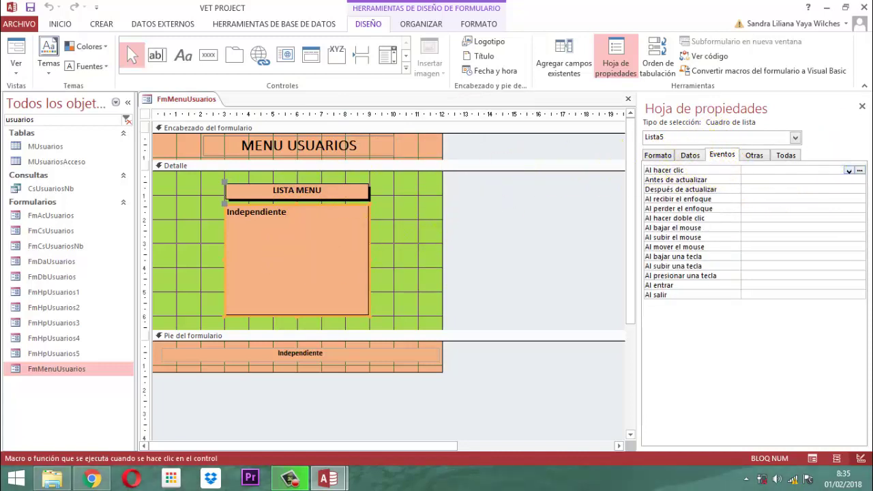
click(860, 170)
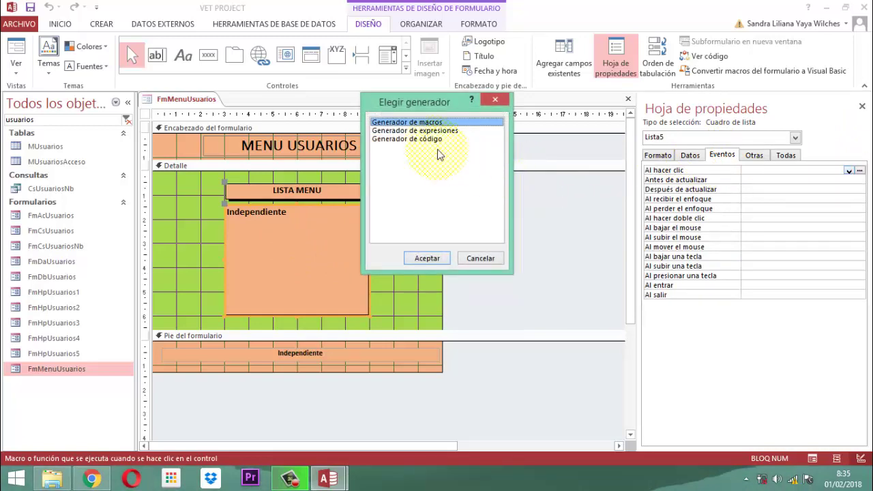
click(411, 139)
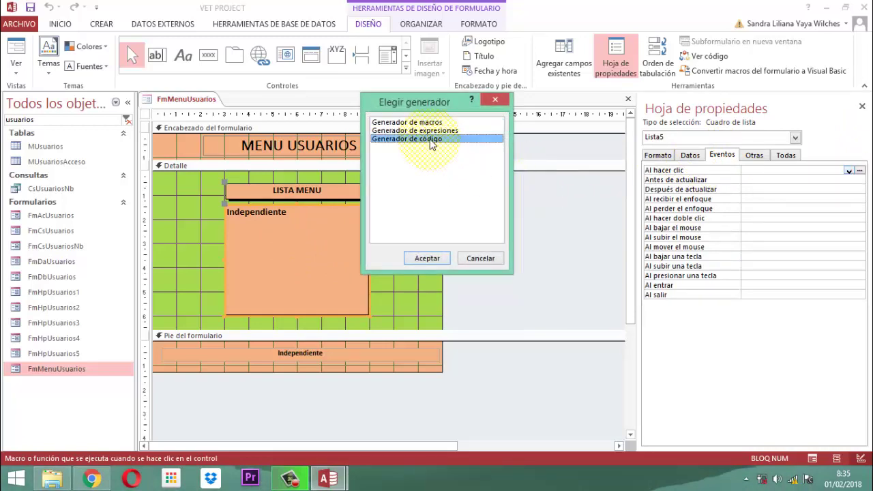
click(427, 259)
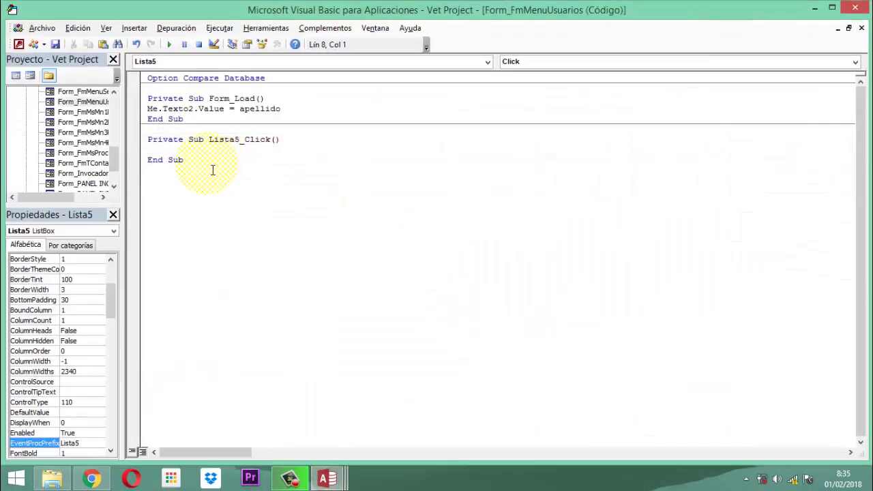
Paste the five menu entries into Lista5_Click and add Select Case Me.Lista5.Value.
key(ctrl+v)
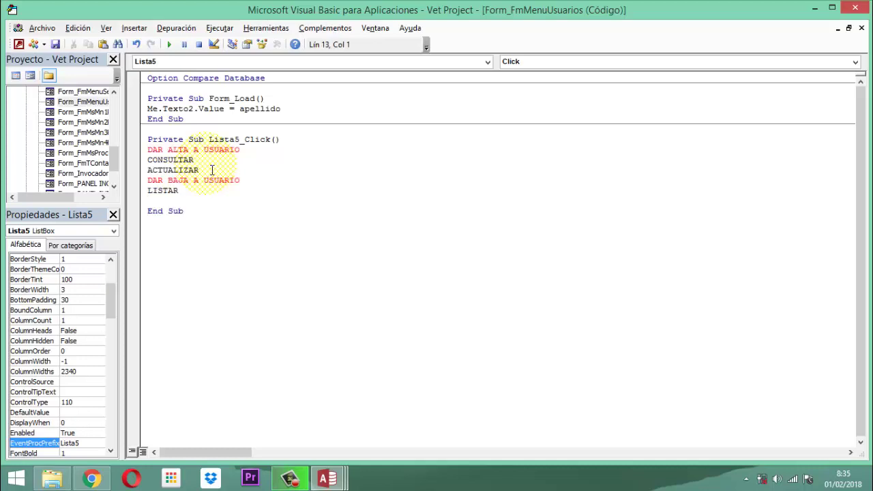
click(288, 140)
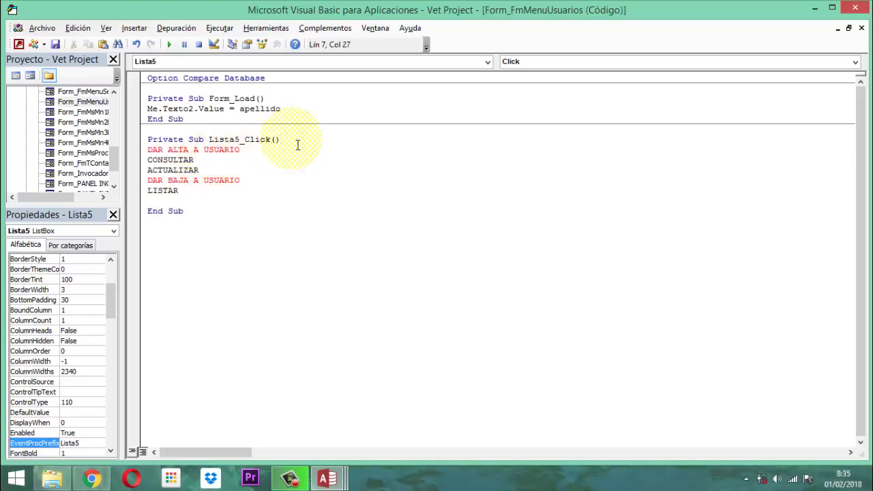
key(Return)
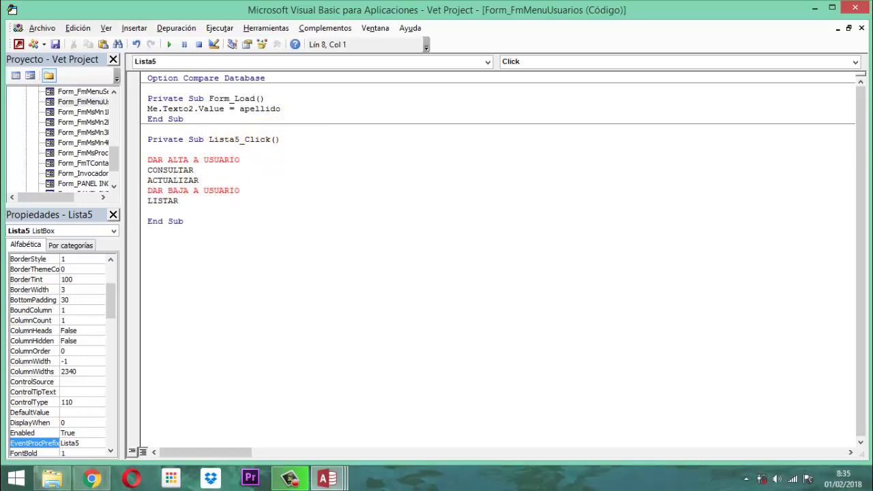
text(select case  Me.)
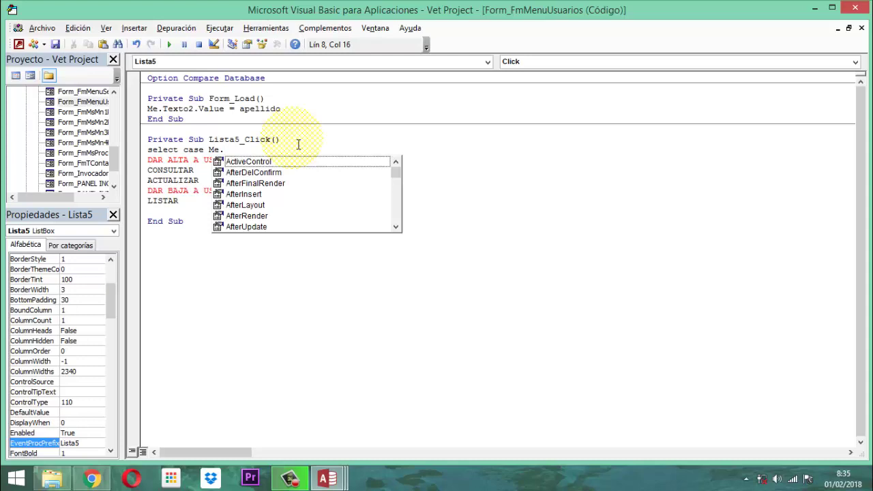
text(li)
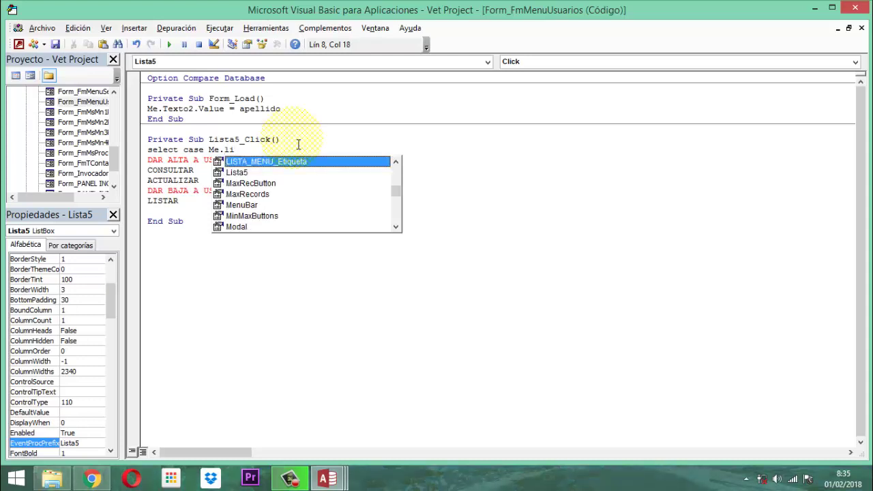
text(st)
text(a5)
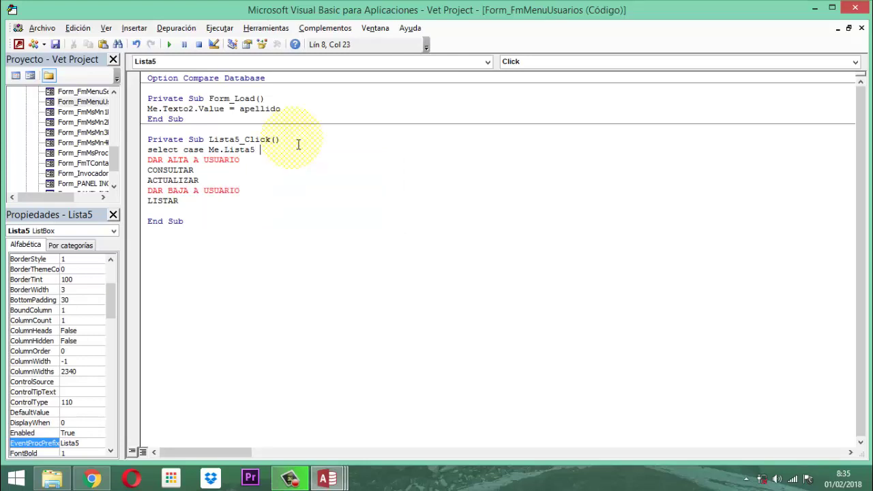
key(BackSpace)
text(.value)
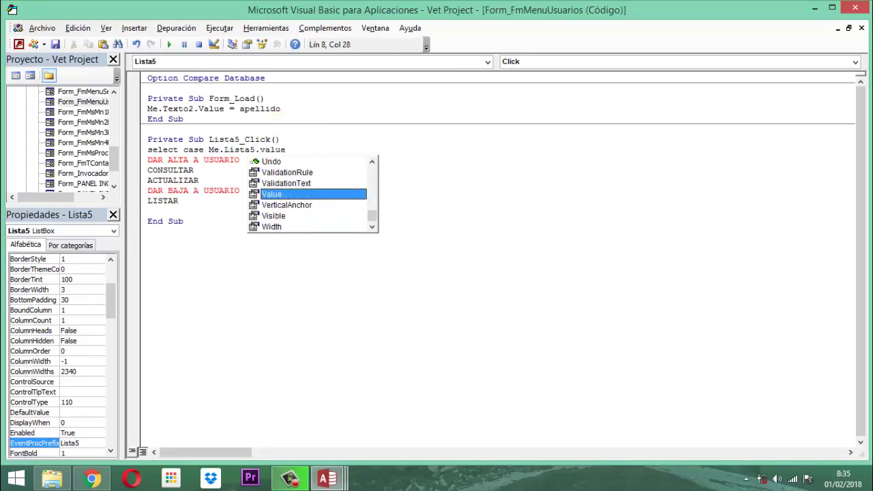
key(Return)
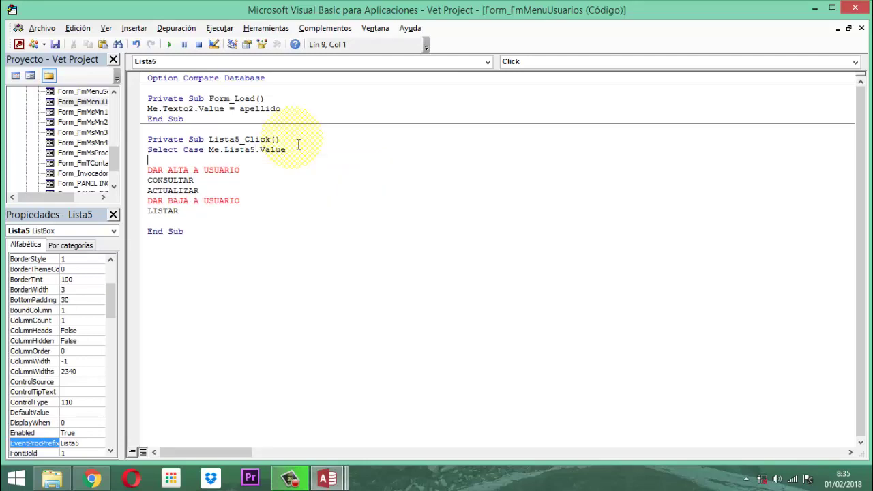
Turn DAR ALTA A USUARIO, CONSULTAR and ACTUALIZAR into quoted Case lines.
key(Down)
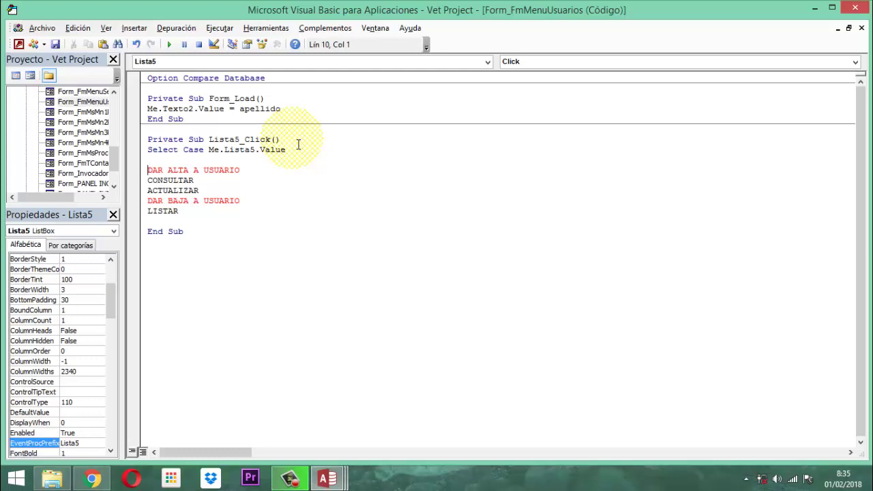
text(case)
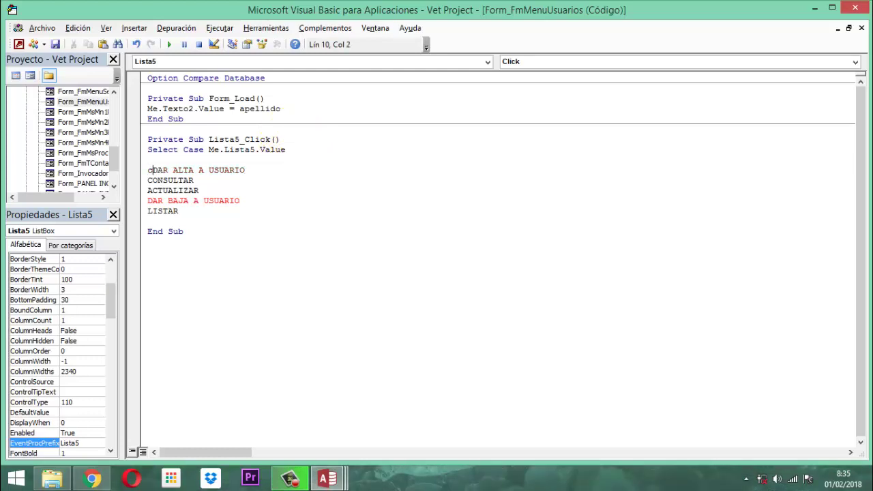
text( ")
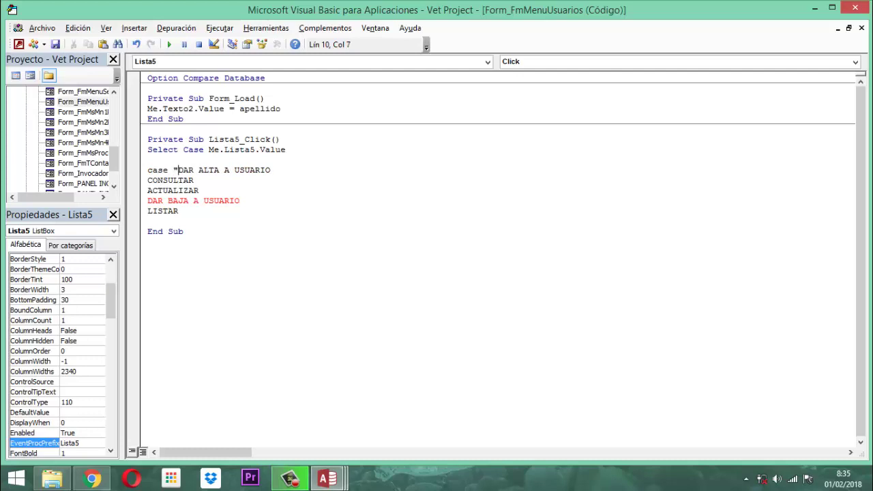
key(End)
text(")
key(Down)
key(Home)
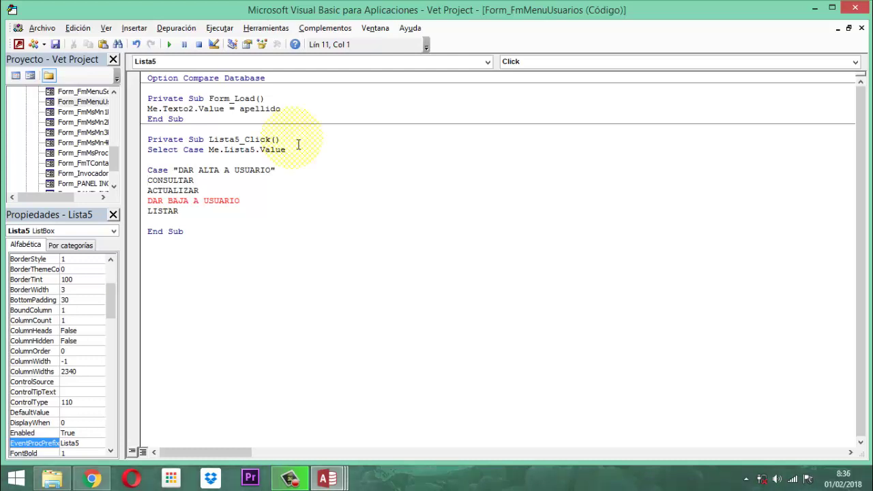
text(case)
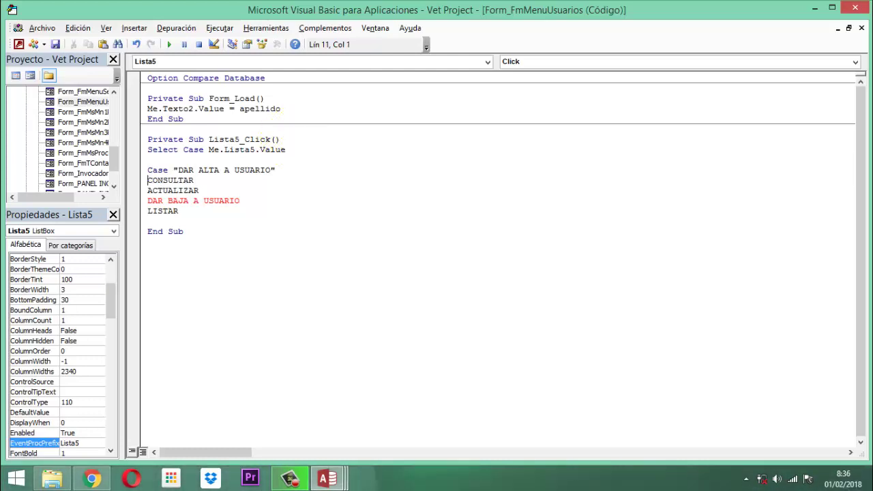
text( ")
key(End)
text(")
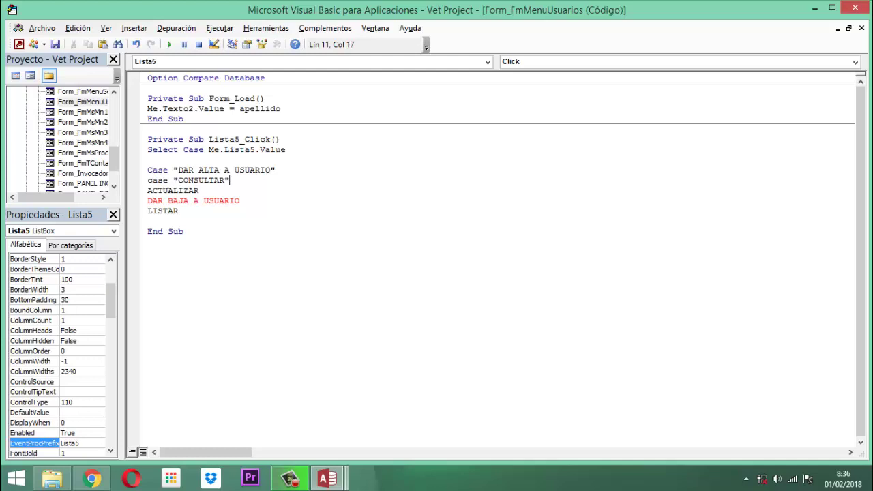
key(Down)
key(Home)
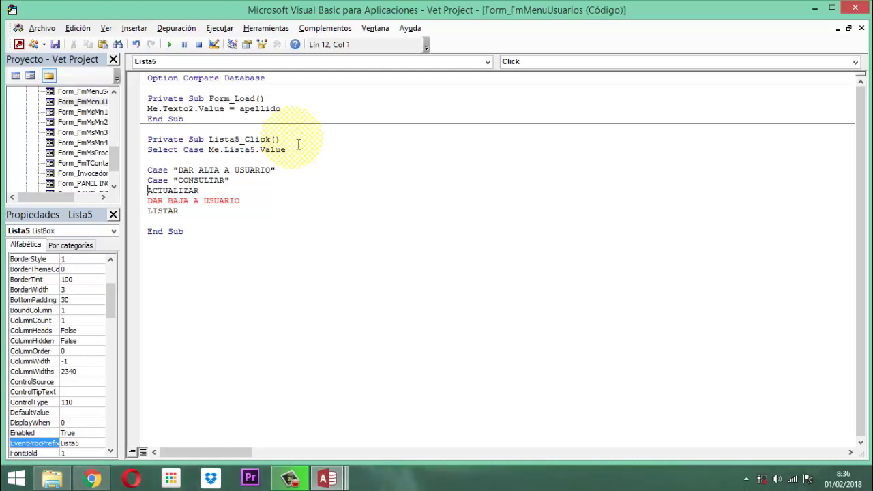
text(Case ")
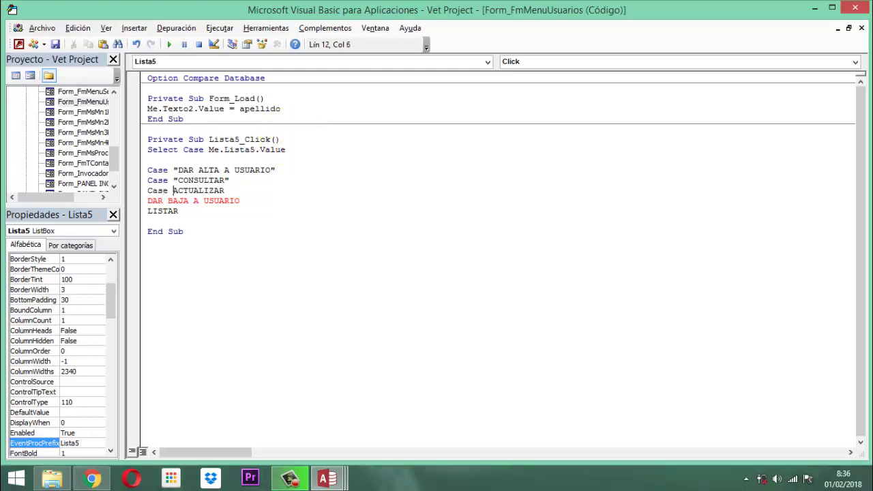
key(End)
text(")
Turn DAR BAJA A USUARIO and LISTAR into quoted Case lines.
key(Home)
text(case ")
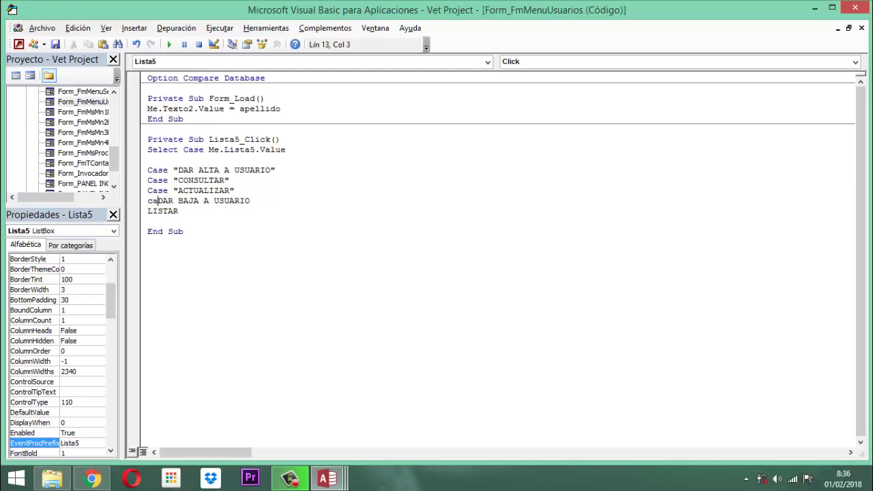
key(End)
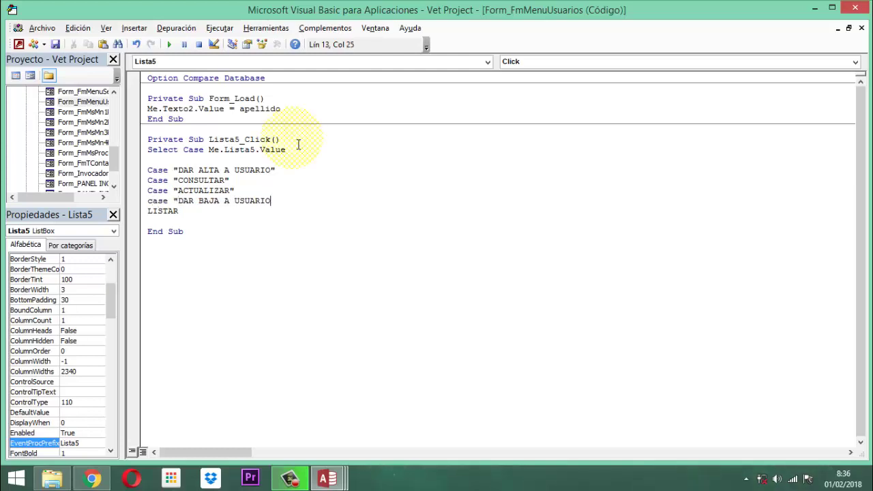
text(")
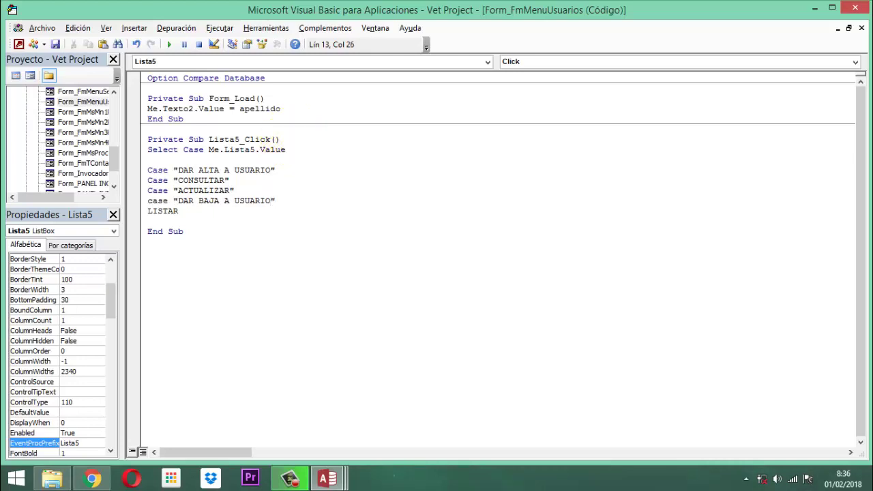
key(Down)
text(Case ")
click(209, 211)
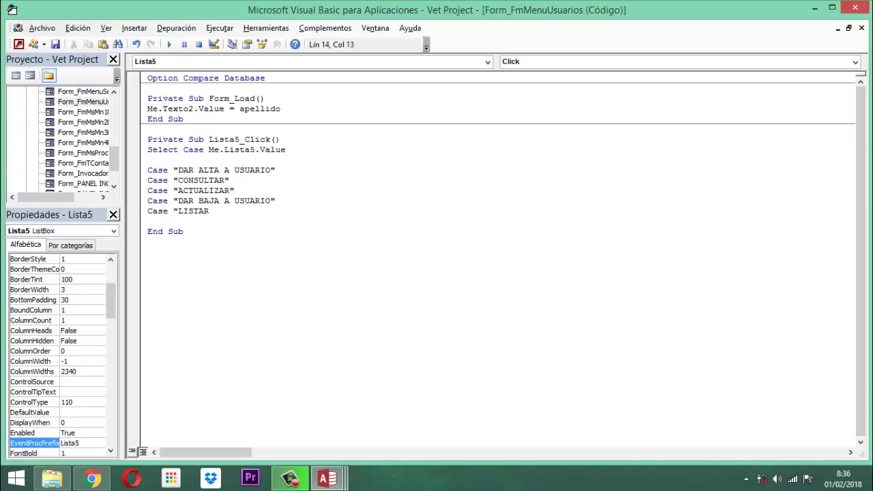
text(")
Add End Select, indent the five Case lines, and open a blank line under DAR ALTA A USUARIO.
key(Down)
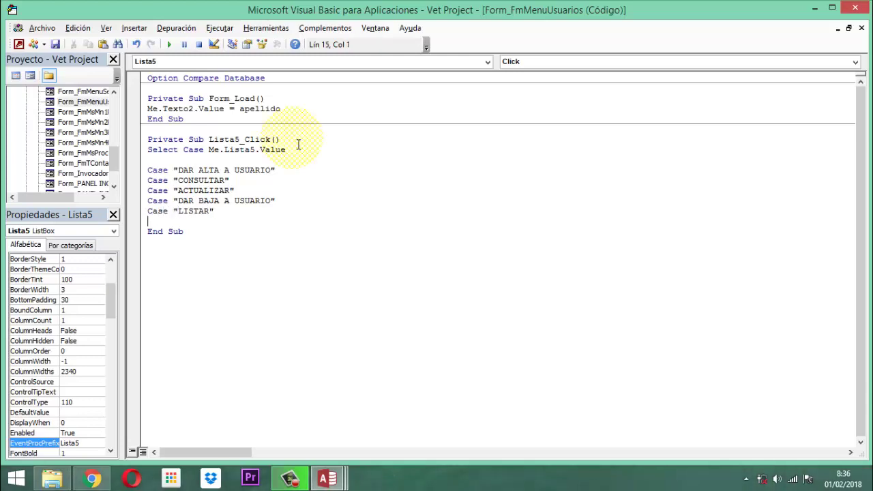
text(end select)
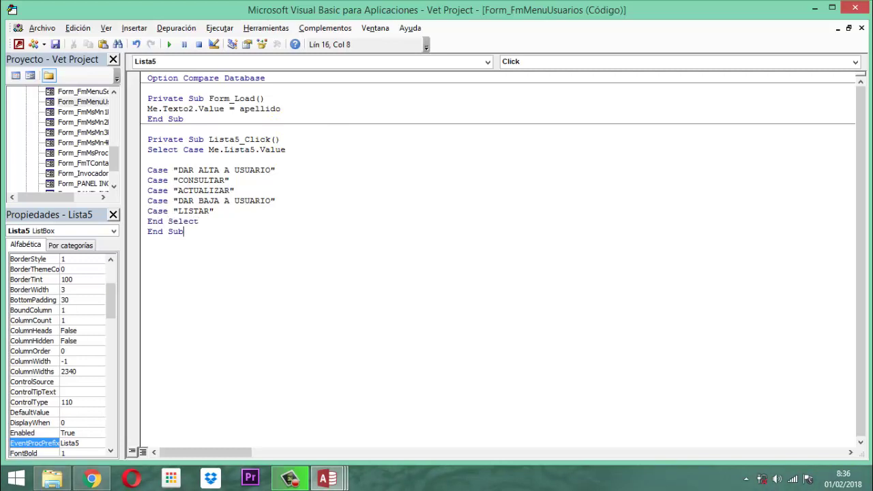
key(Up)
key(Up)
key(Up)
key(Up)
key(Up)
key(Up)
key(Up)
key(Delete)
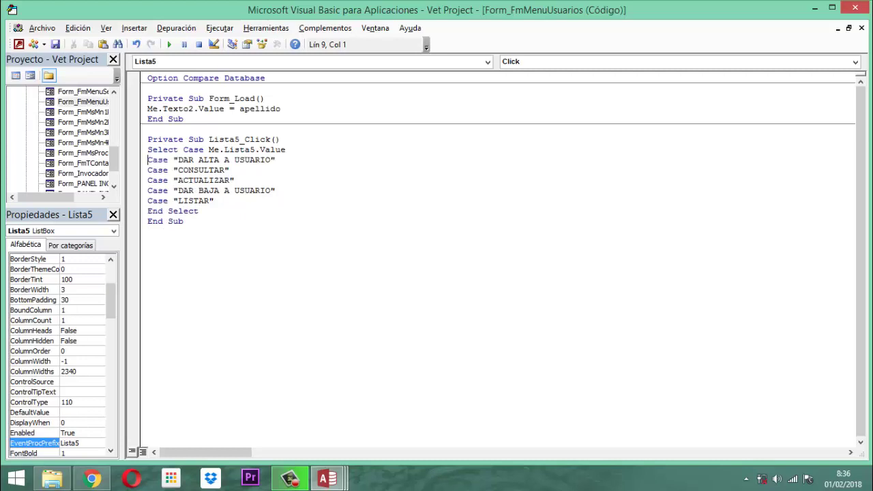
key(shift+Down)
key(shift+Down)
key(shift+Down)
key(shift+Down)
key(shift+Down)
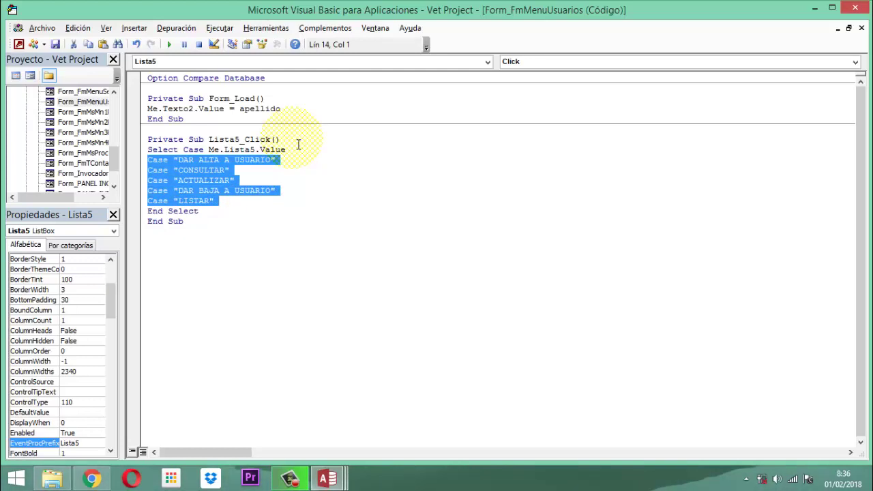
key(Tab)
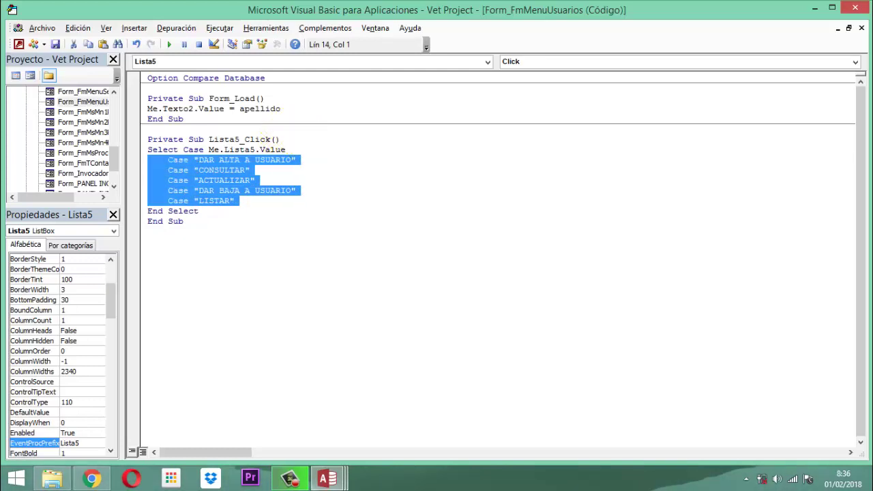
click(267, 213)
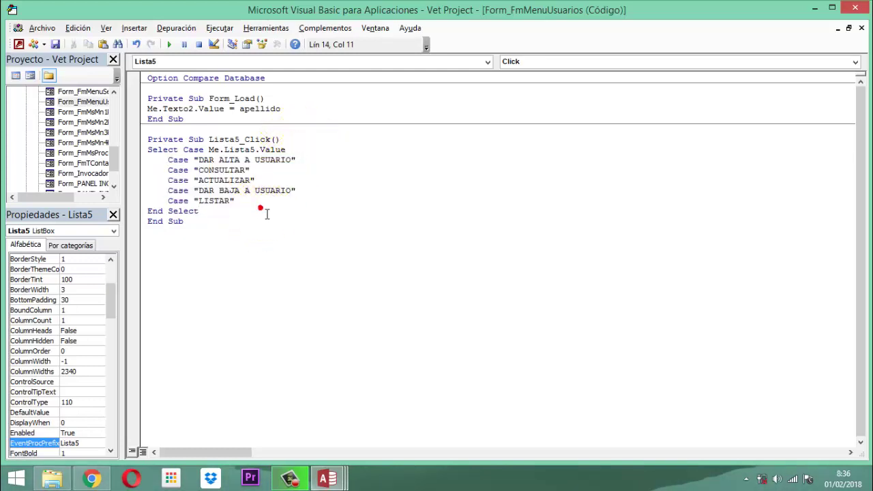
click(319, 160)
key(Return)
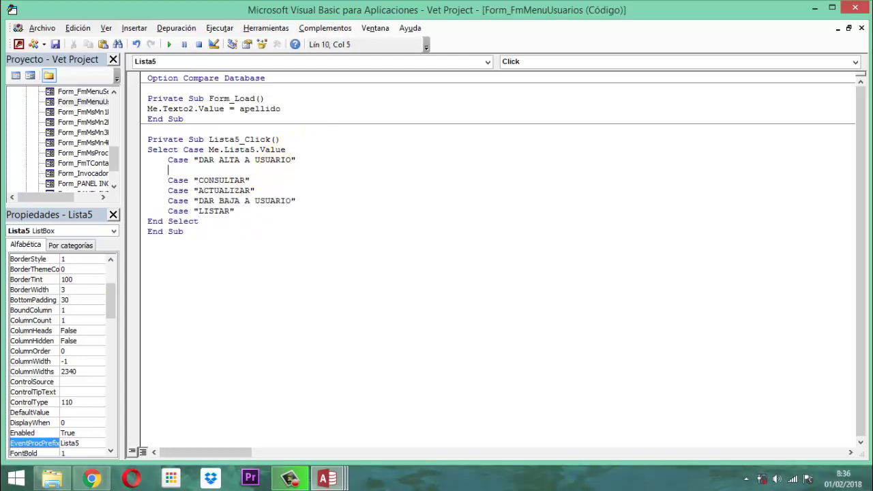
Make DAR ALTA open FmDaUsuarios and CONSULTAR open FmCsUsuarios with DoCmd.OpenForm.
text(docmd.)
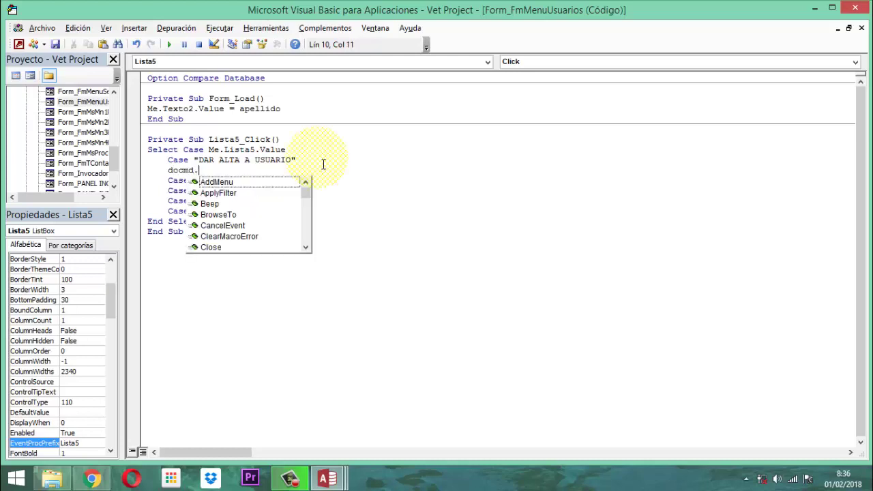
text(operf)
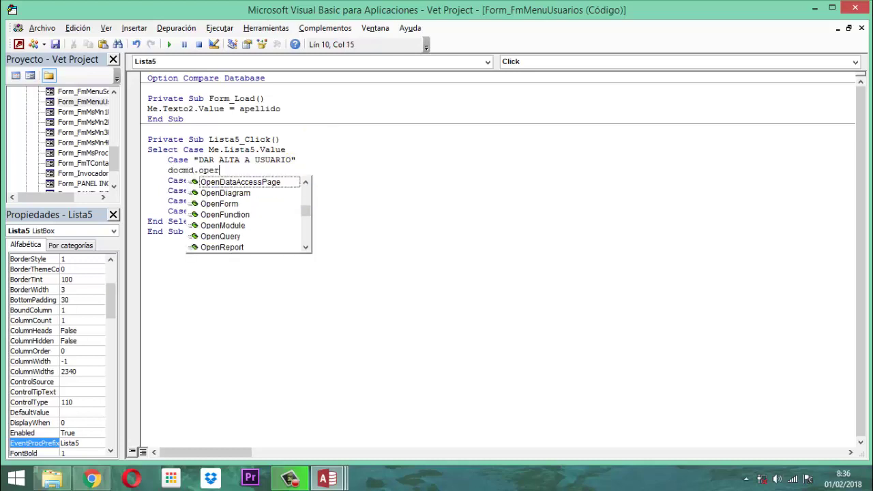
key(BackSpace)
key(BackSpace)
key(BackSpace)
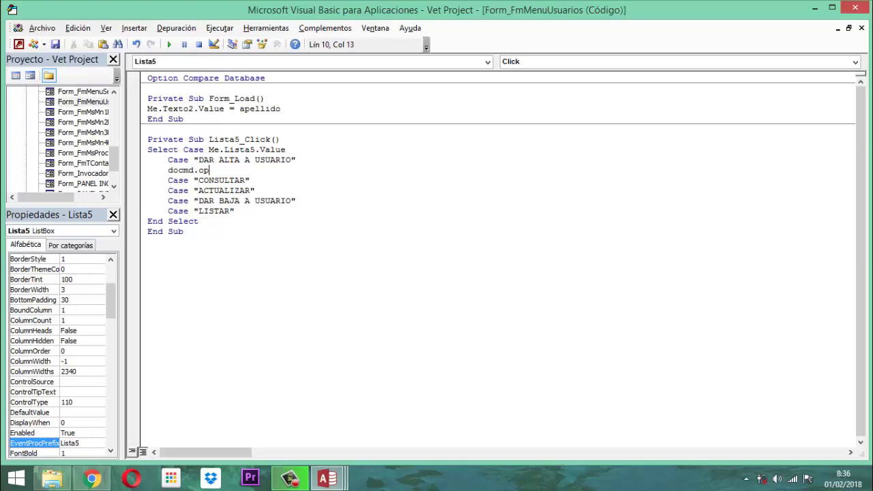
key(BackSpace)
key(BackSpace)
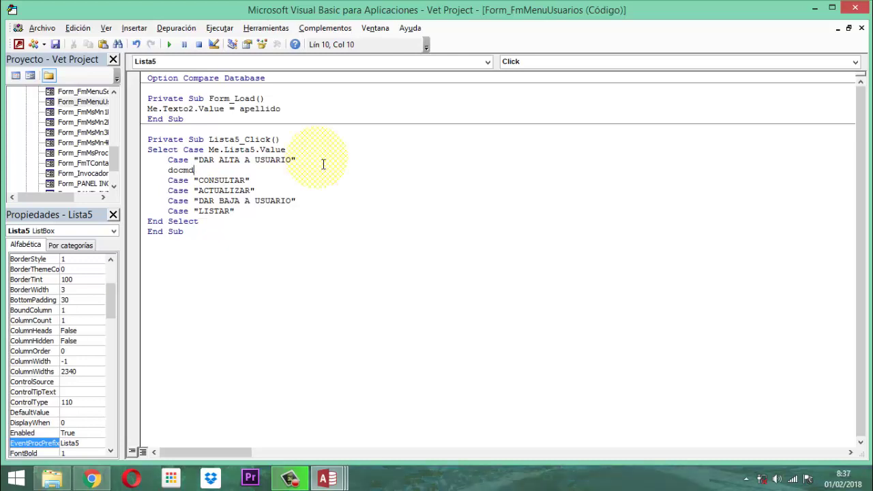
text(.openf ")
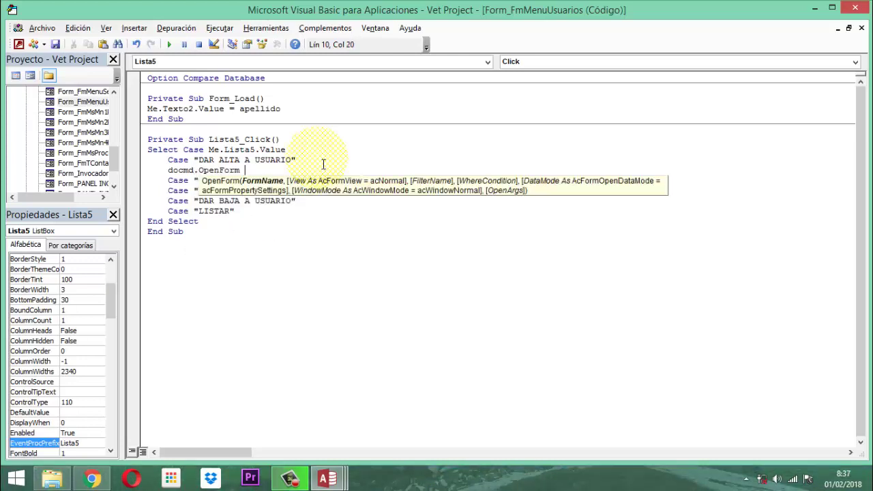
text(F)
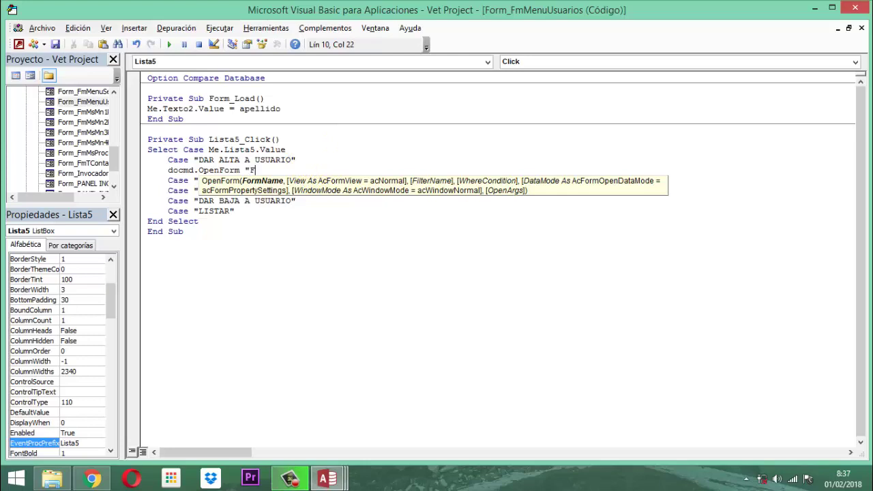
text(mDaUsuarios")
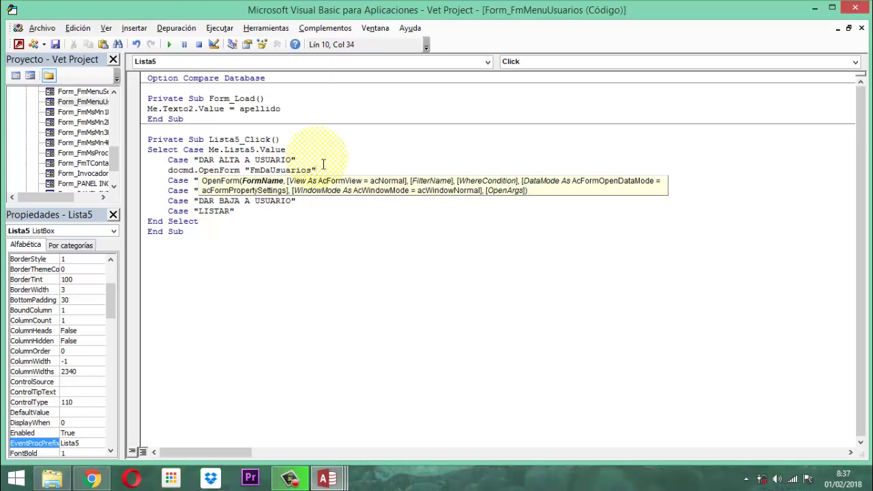
key(Down)
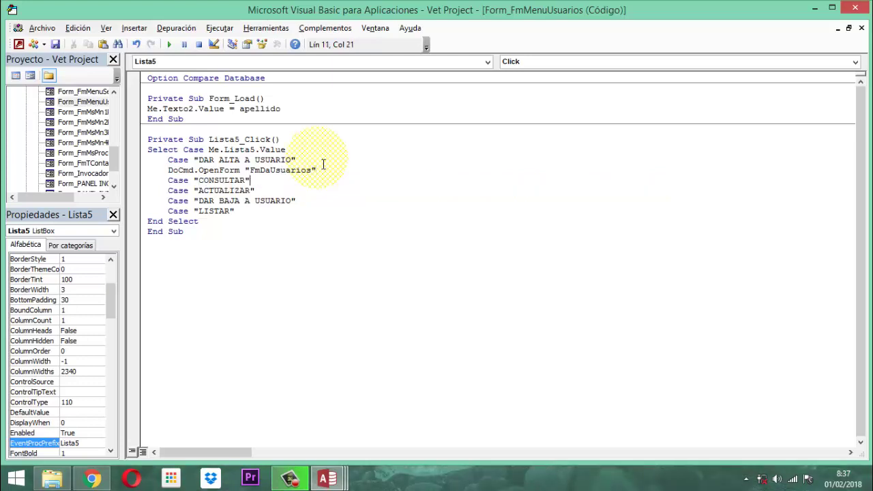
key(Return)
text(D)
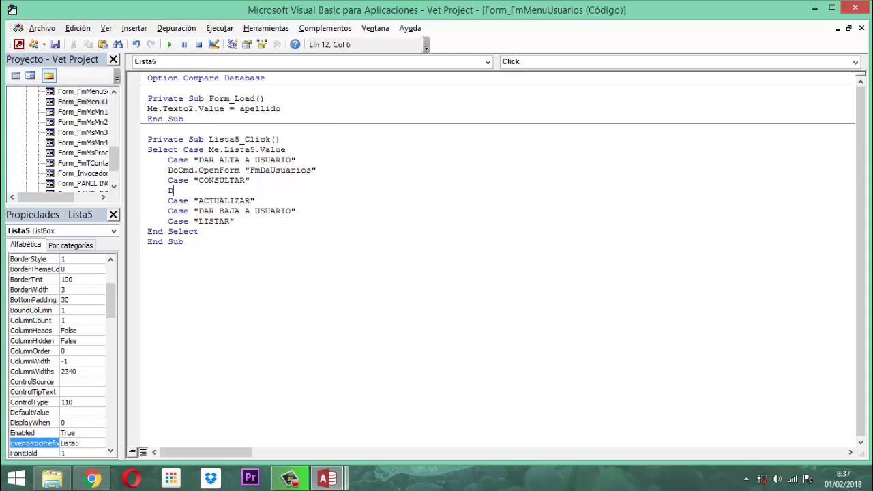
text(ocmd.o)
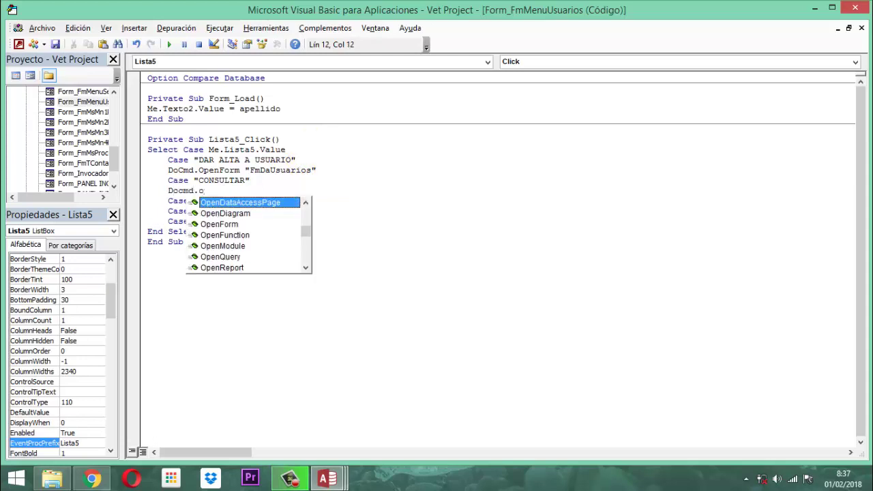
text(penForm "F)
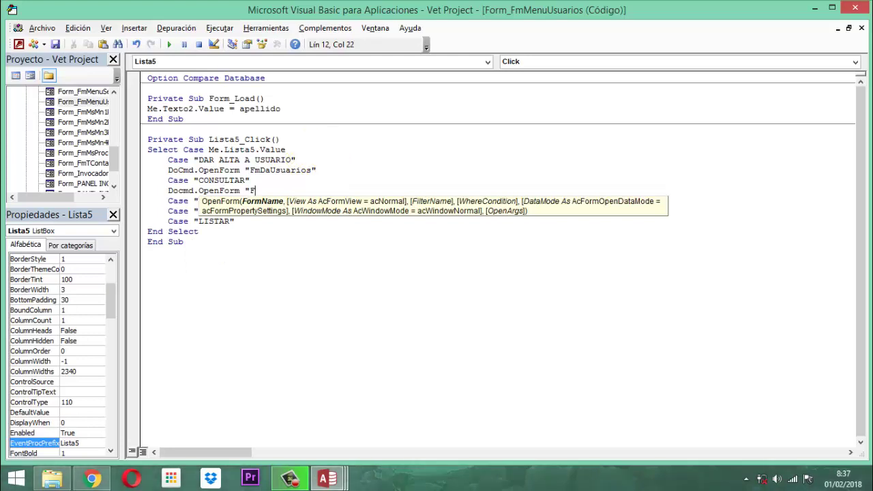
text(mCsUsuarios")
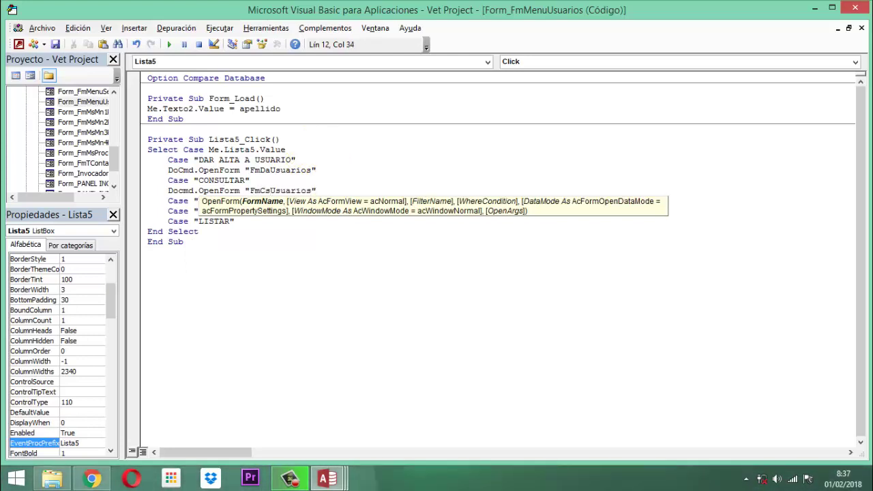
key(Down)
Make ACTUALIZAR open FmAcUsuarios and DAR BAJA A USUARIO open FmDbUsuarios.
key(Return)
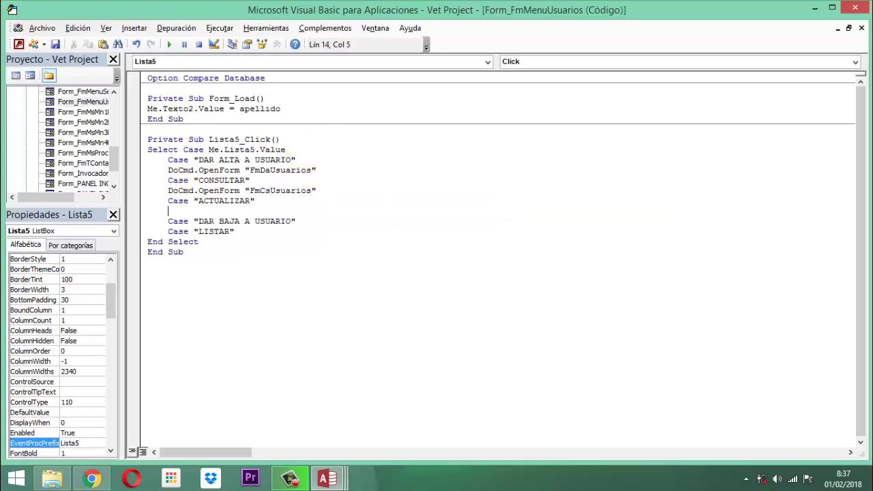
text(Docmd.op)
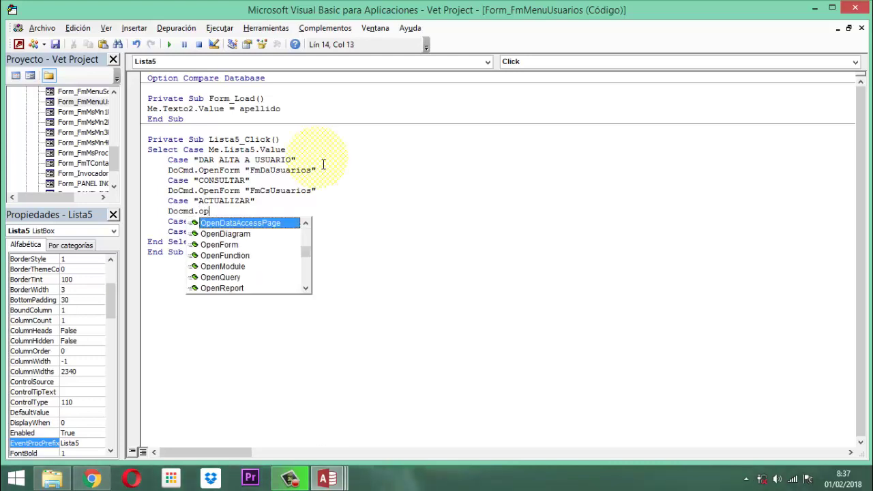
text(enform ")
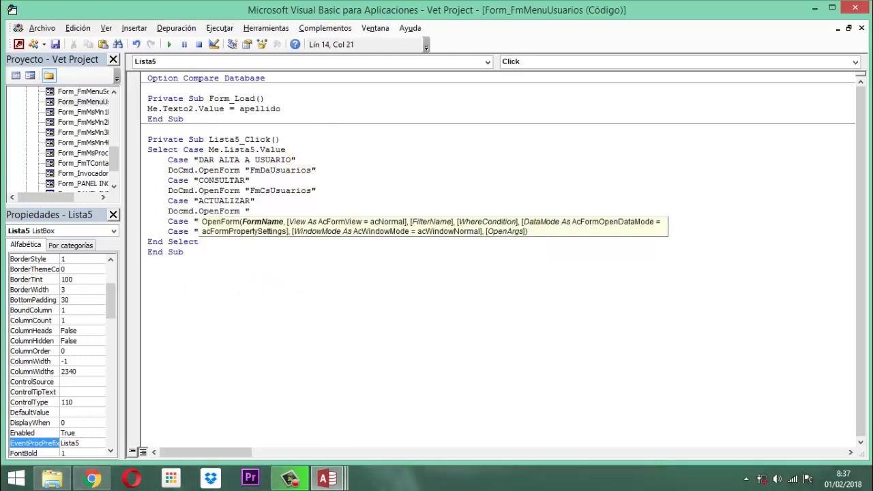
text(FmAcUsuarios")
key(Down)
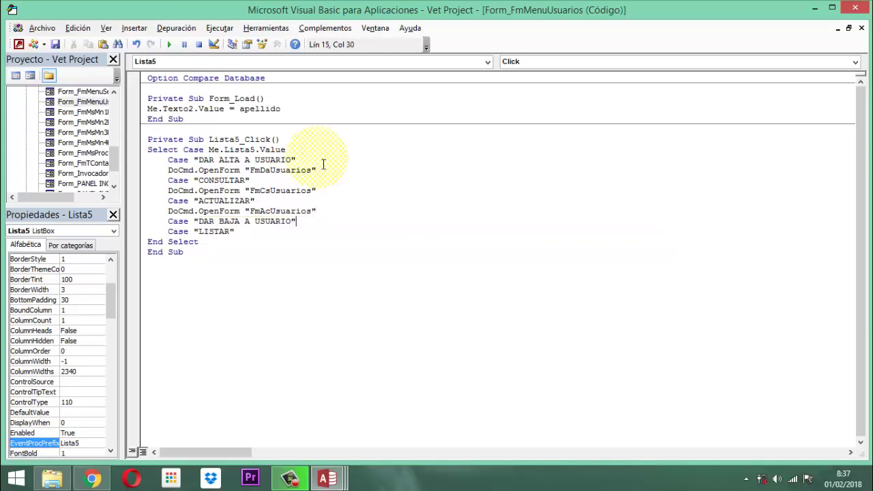
key(Return)
text(D)
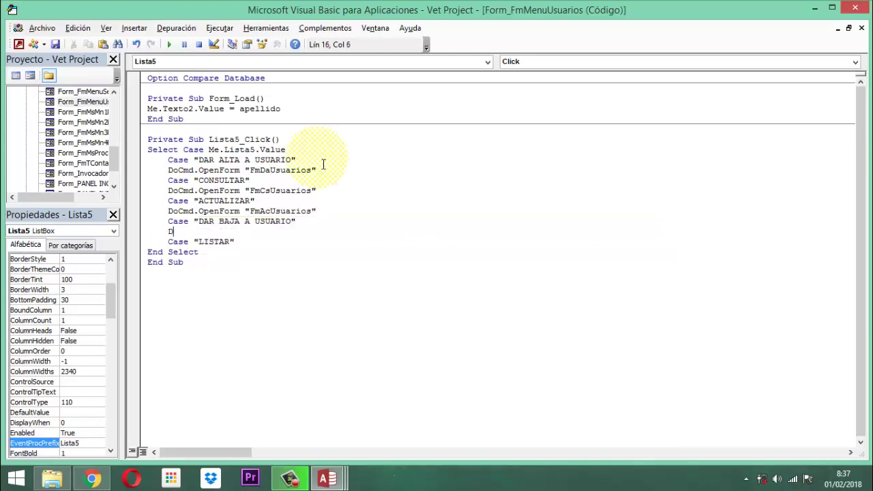
text(ocmd.)
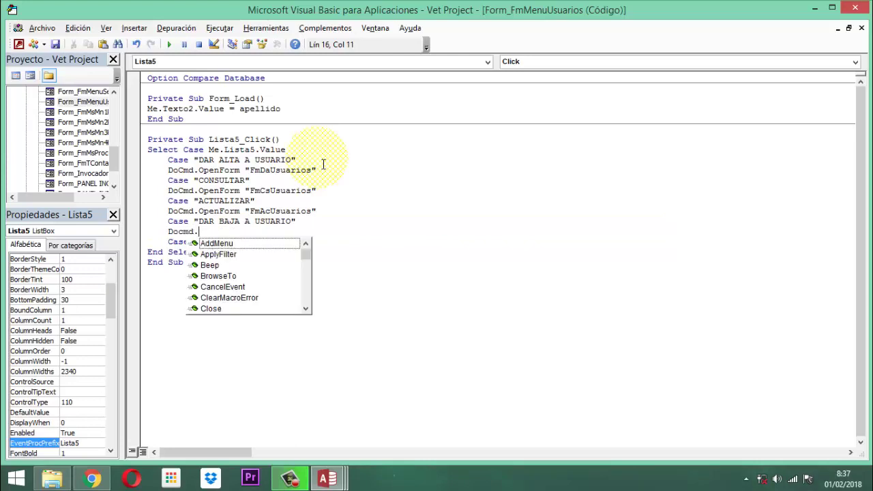
text(OpenForm ")
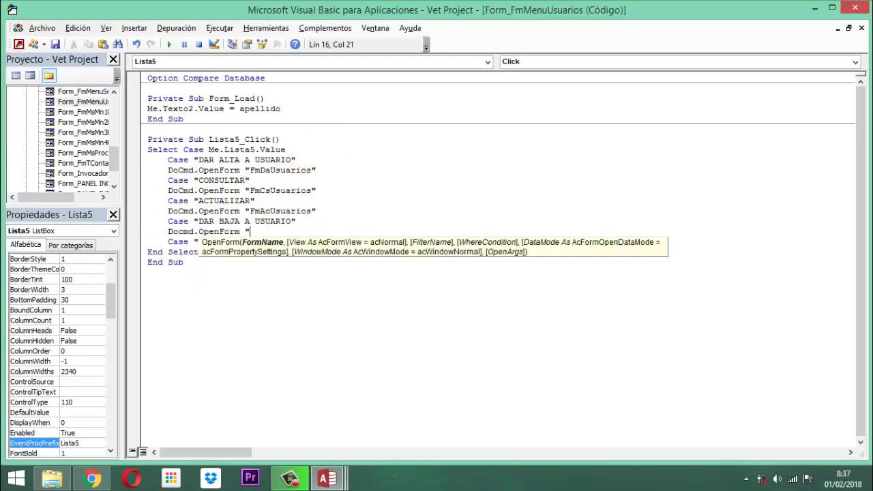
text(FmDbUsuarios)
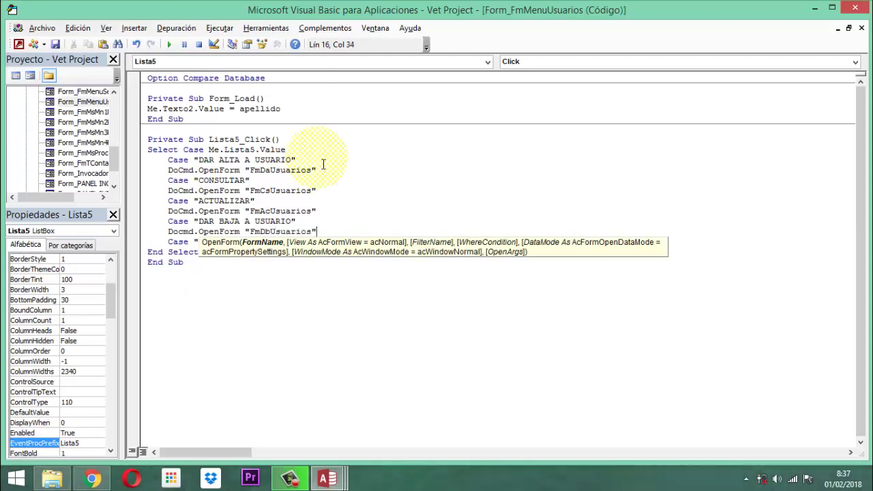
key(Down)
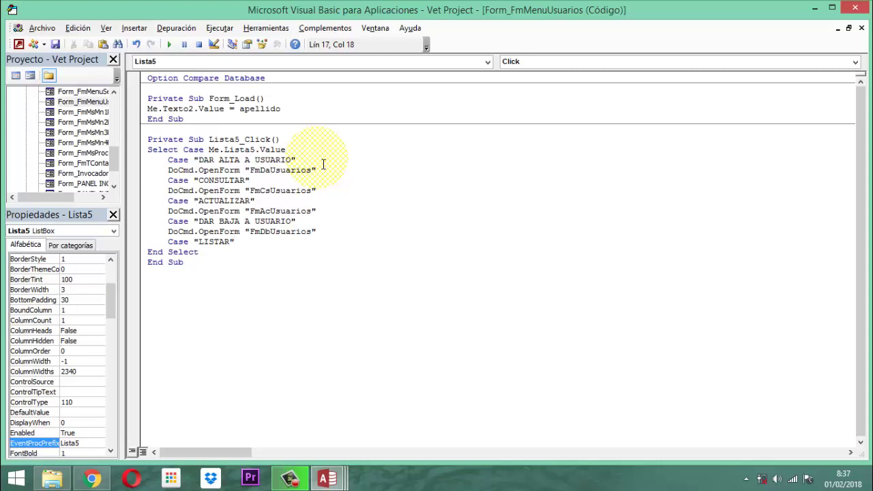
Save the code module, close the VBA editor and Property Sheet, and close FmMenuUsuarios.
click(55, 45)
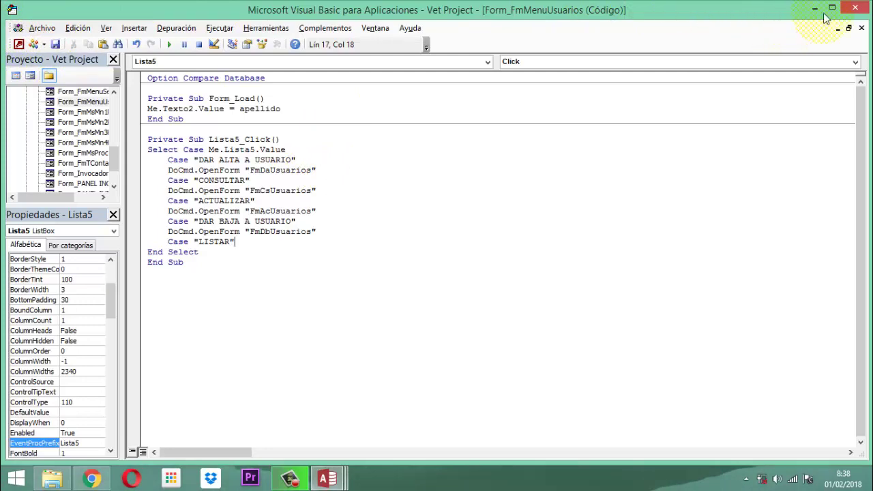
click(855, 8)
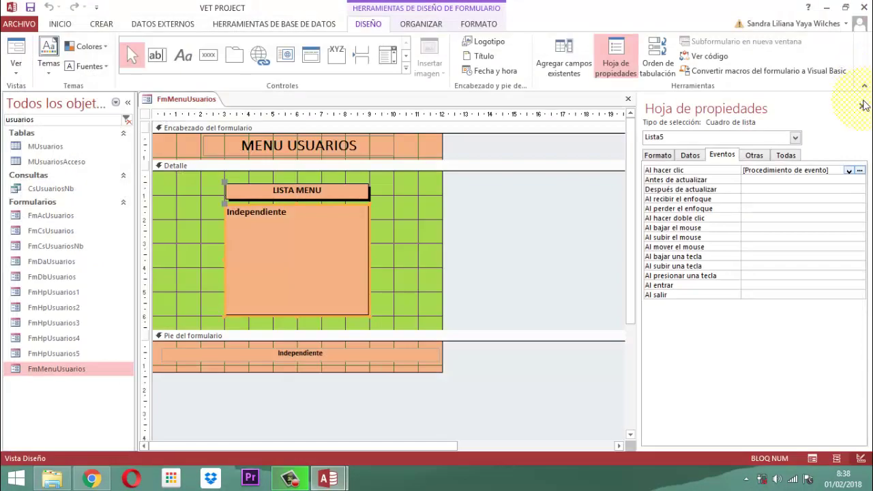
click(861, 105)
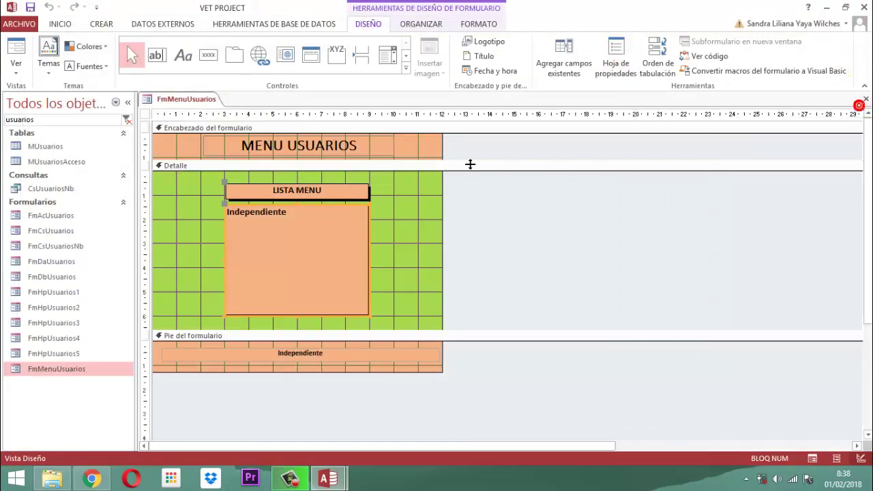
right_click(177, 100)
click(170, 96)
click(200, 100)
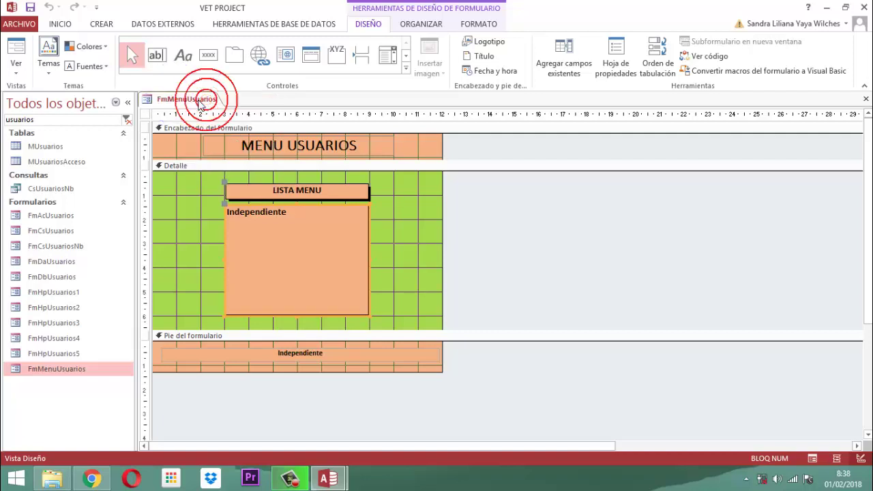
click(238, 125)
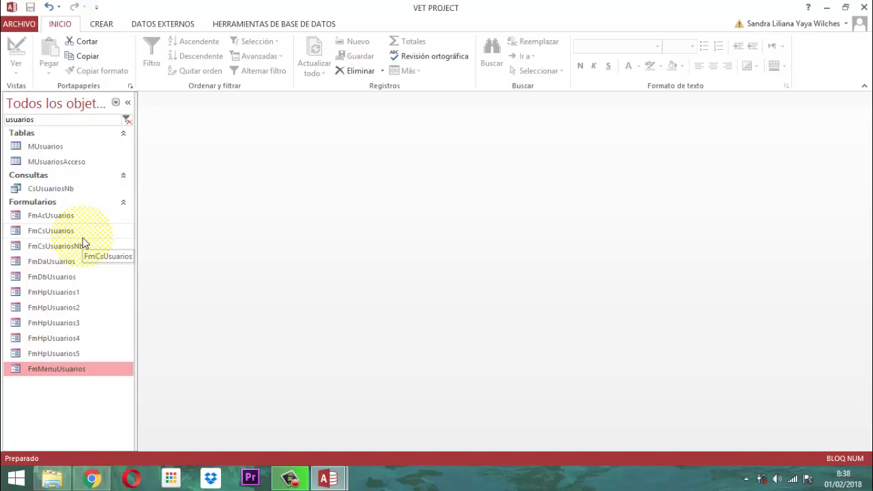
Replace the navigation filter 'usuarios' with 'panel'.
drag(48, 121, 7, 122)
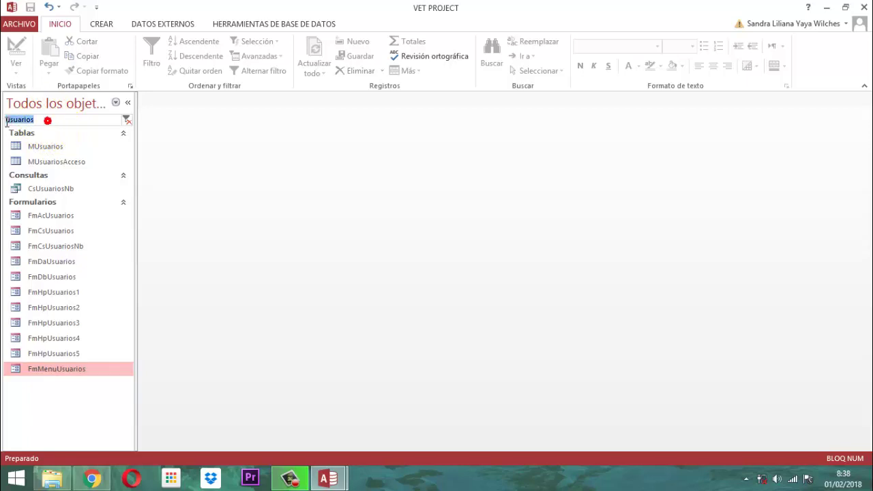
key(BackSpace)
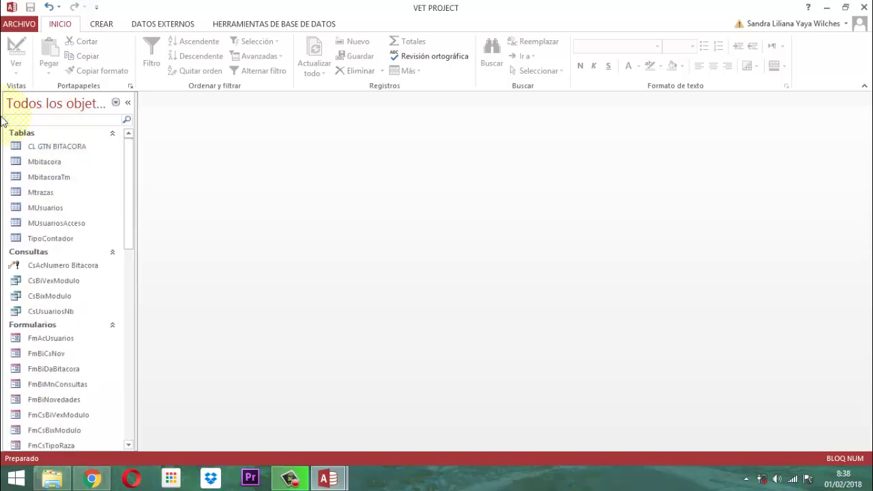
text(panel)
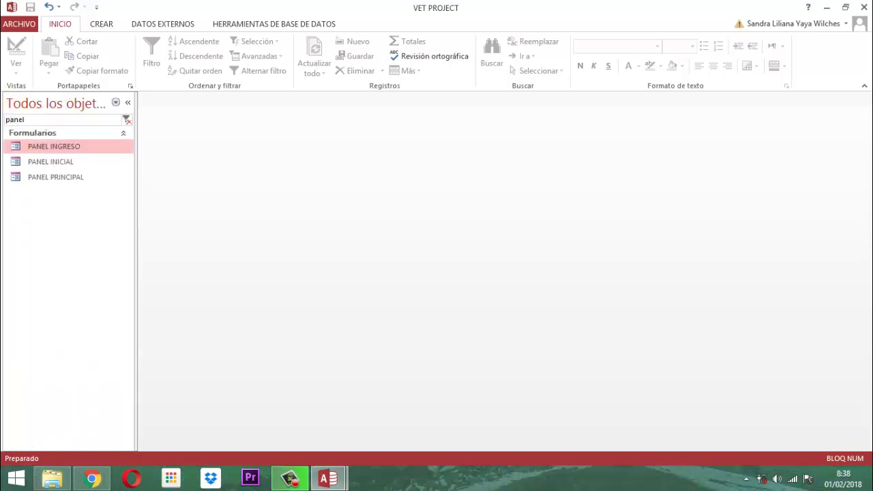
Open the PANEL INGRESO login form and browse its user list.
double_click(60, 149)
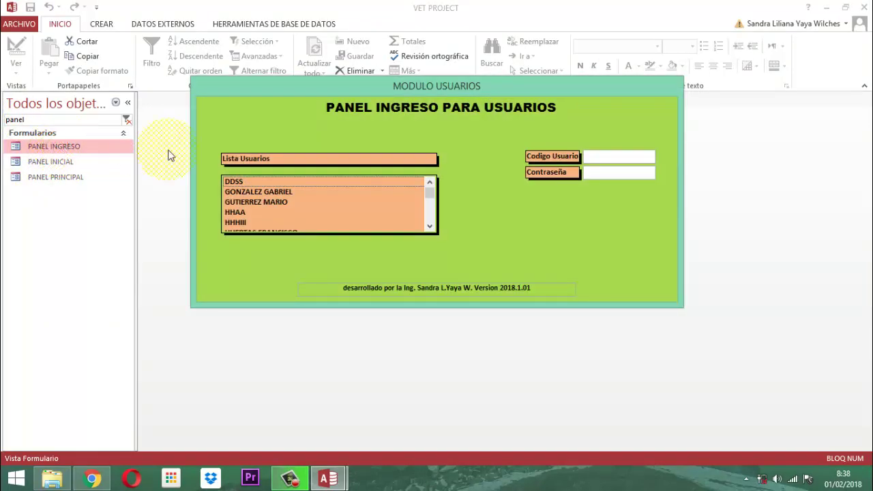
scroll(313, 202, down, 3)
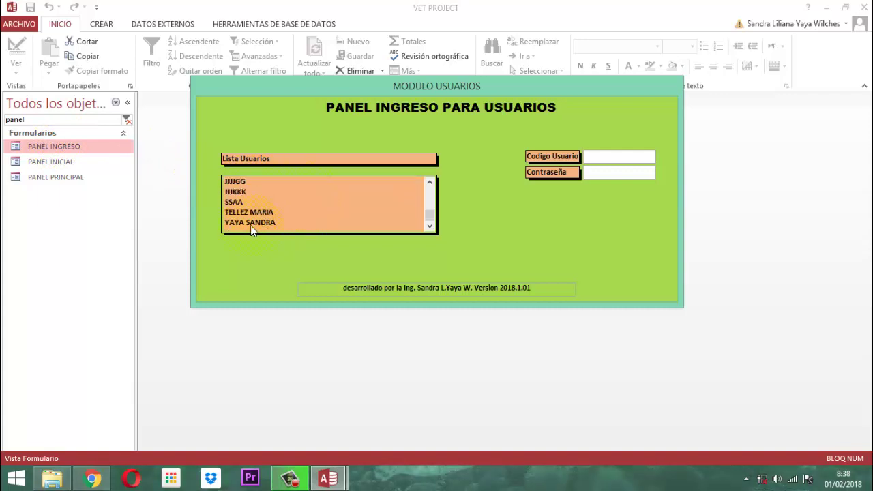
scroll(259, 230, up, 3)
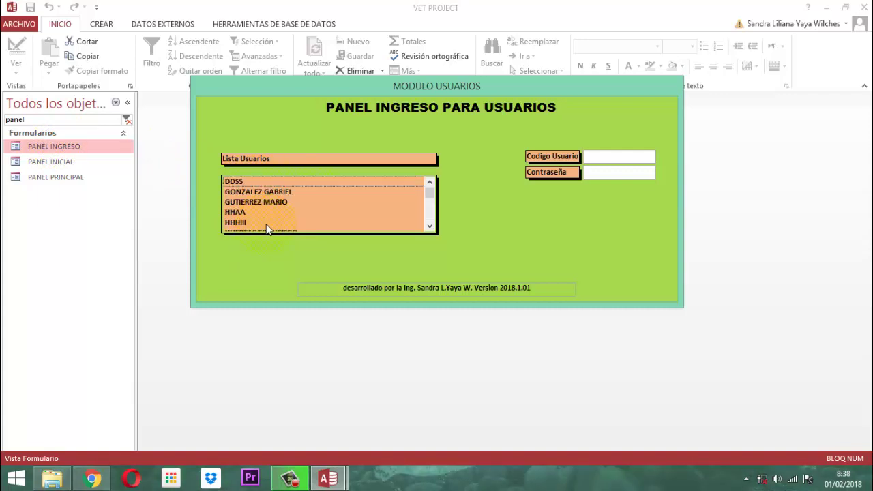
scroll(267, 229, down, 2)
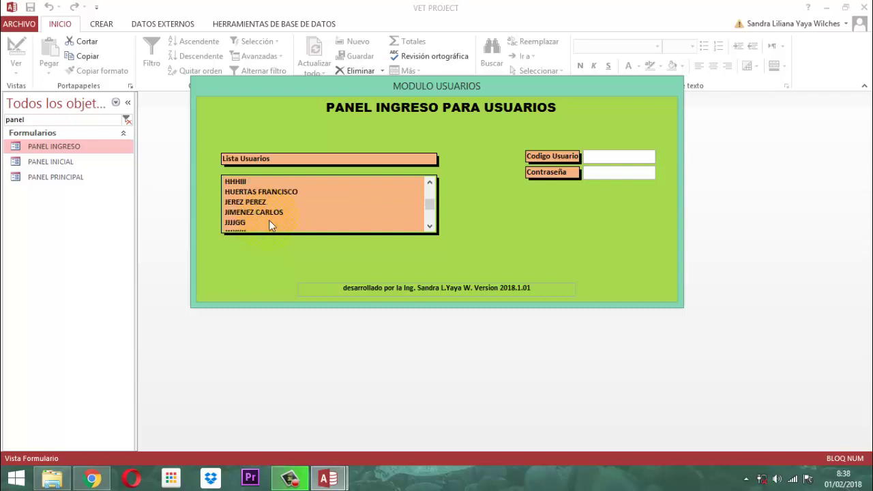
Log in as the fourth listed user, entering the user code and password.
click(252, 215)
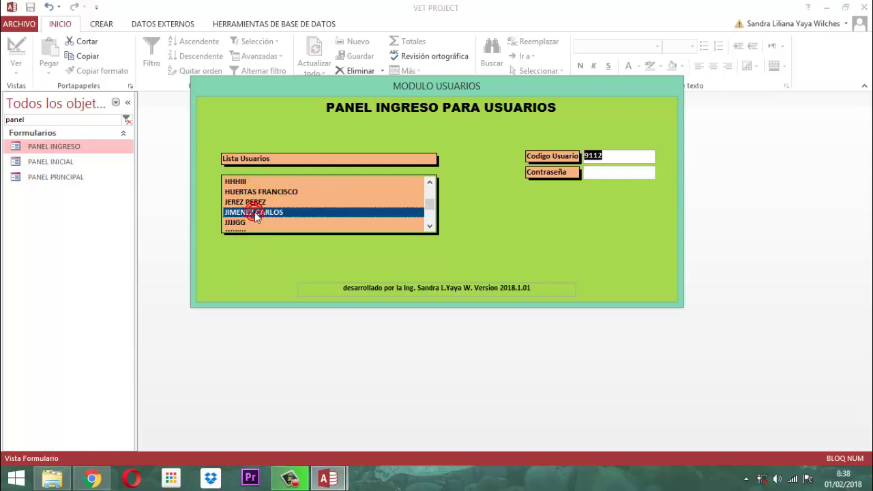
text(9112)
key(Tab)
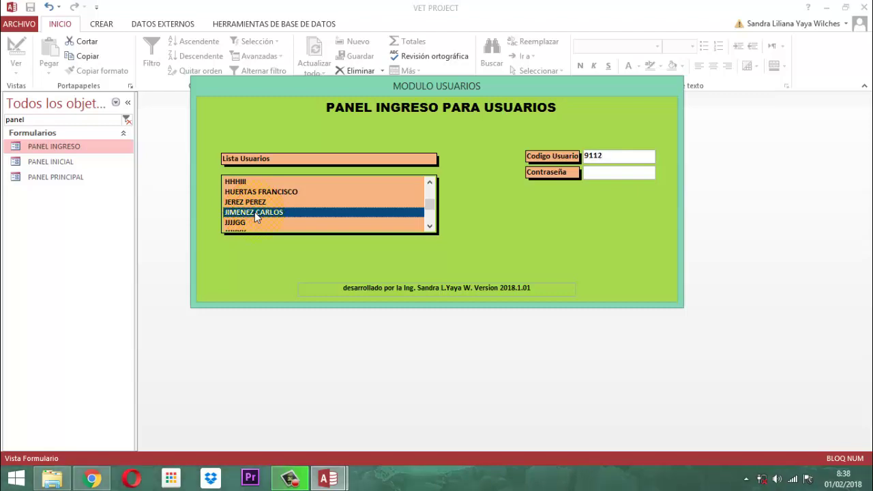
text(**)
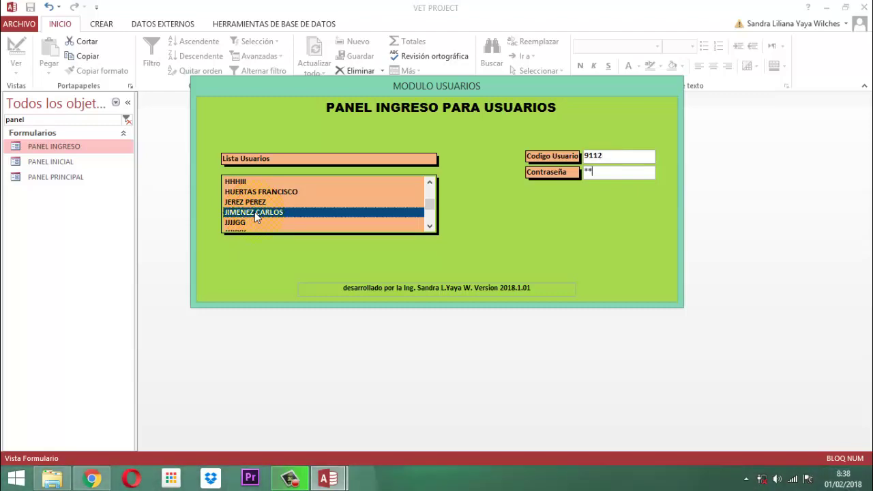
text(*)
key(Return)
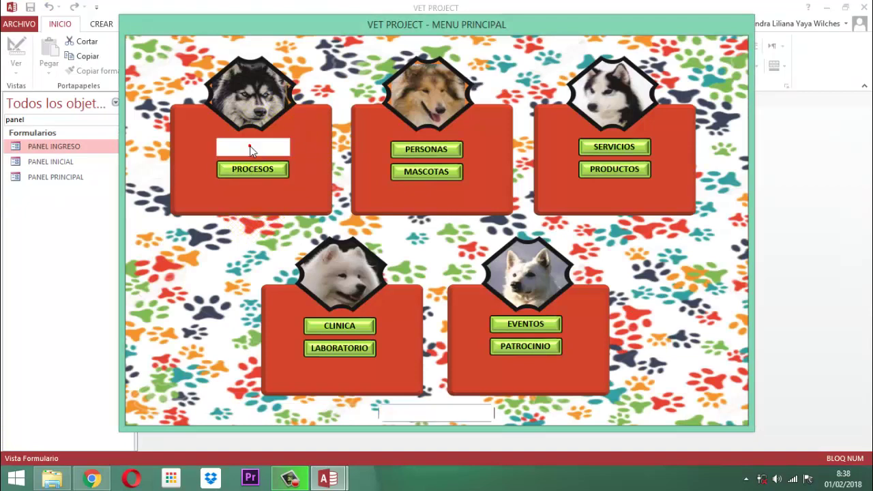
Open the DAR ALTA A USUARIO form from the USUARIOS menu, then close it.
click(249, 148)
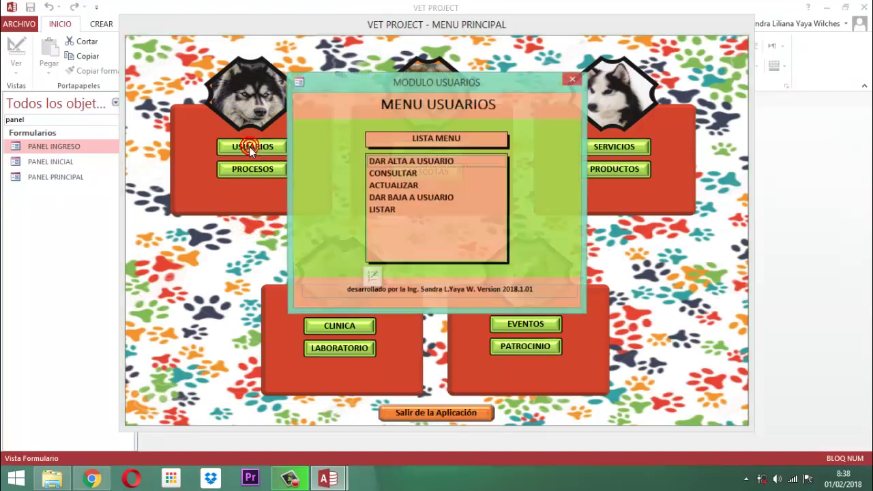
double_click(387, 161)
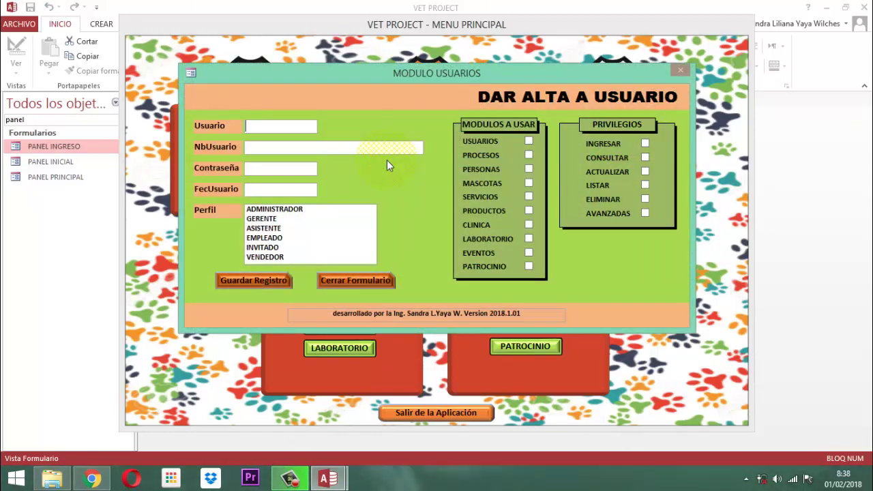
click(364, 282)
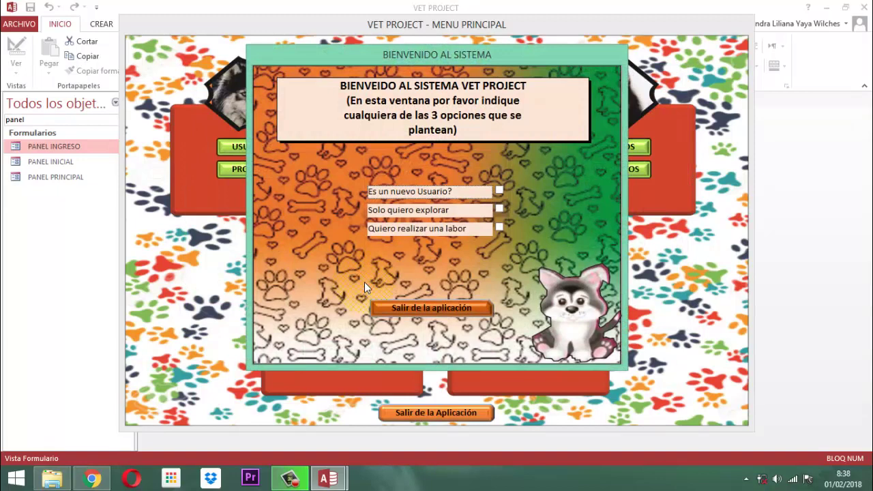
Tick 'Quiero realizar una labor' and pick the second user in Lista Usuarios.
click(502, 229)
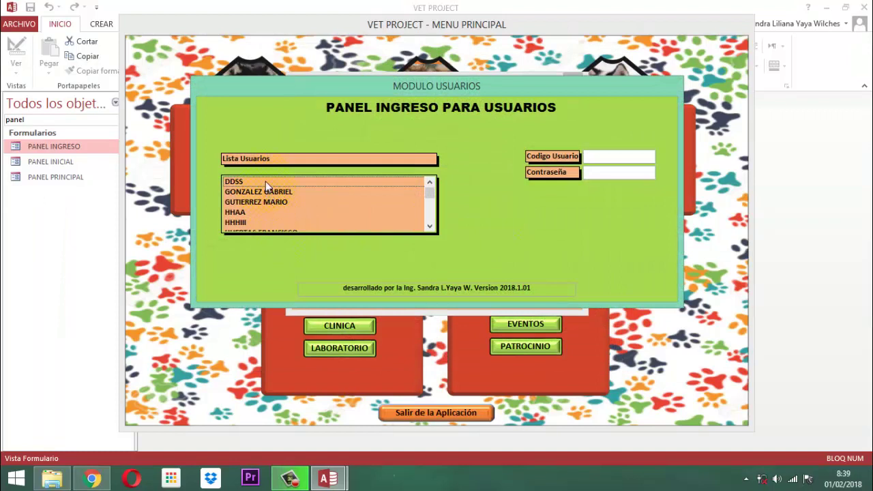
scroll(266, 181, down, 3)
scroll(266, 181, up, 1)
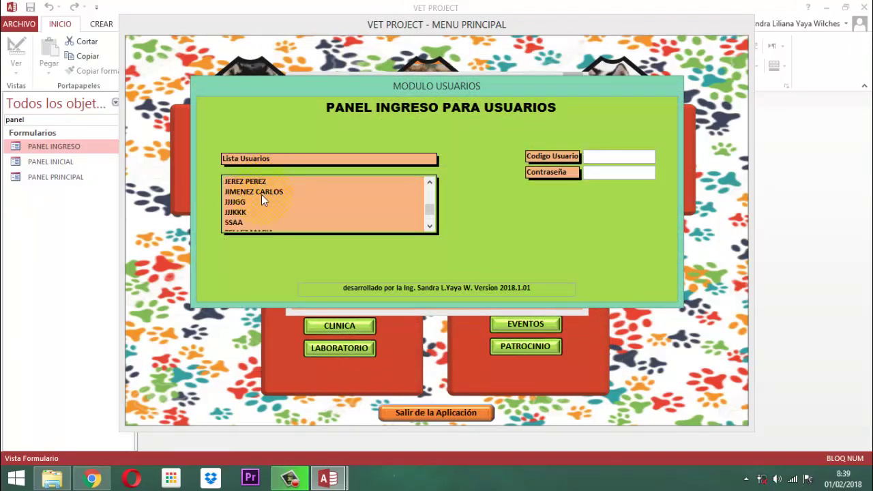
click(263, 193)
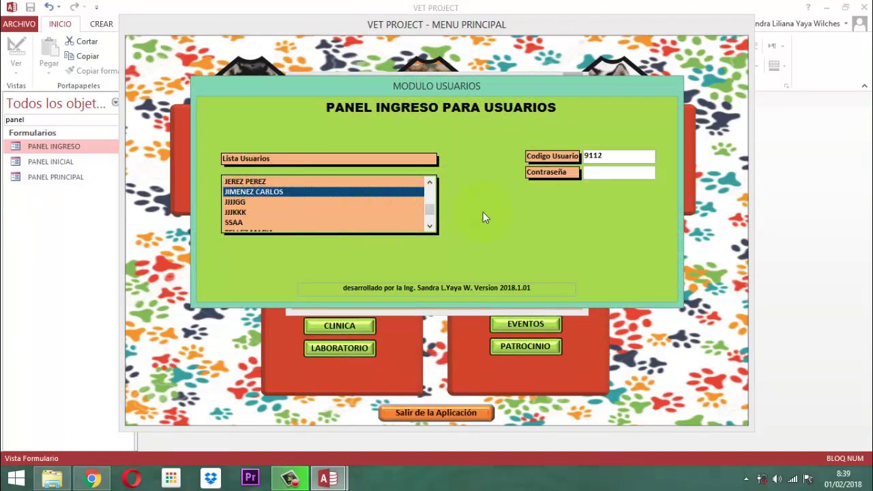
Log in with the prefilled user code and that user's password.
drag(607, 157, 561, 161)
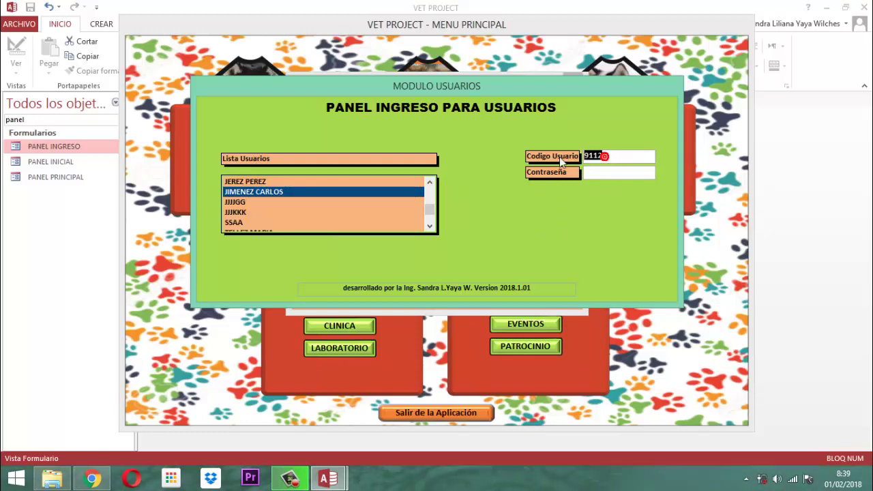
click(560, 158)
text(123)
key(Return)
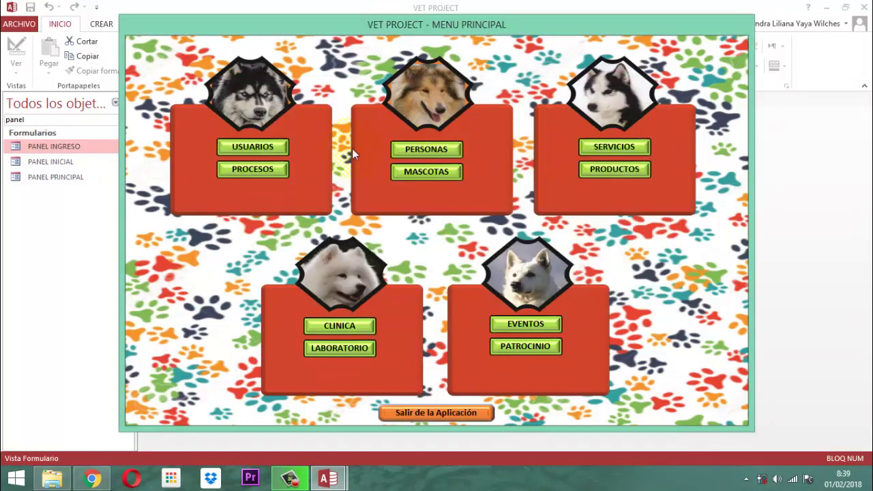
Open CONSULTAR from USUARIOS and view the access logs of the first two listed users.
click(259, 145)
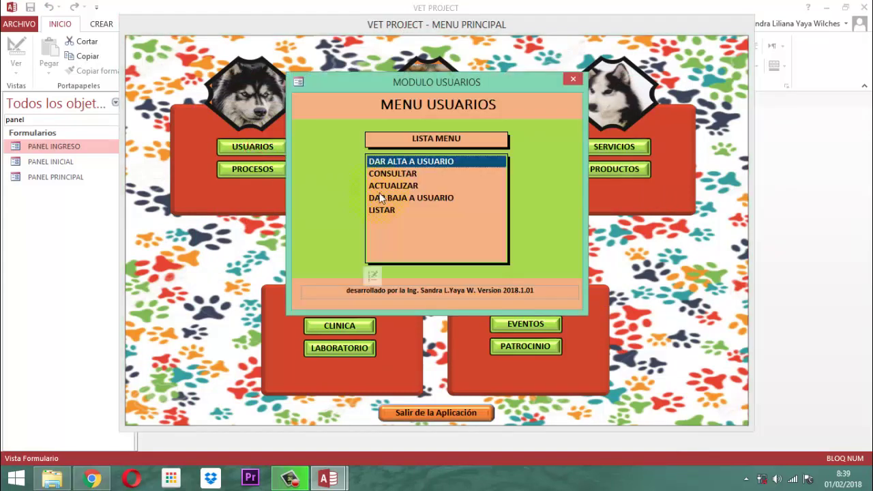
click(393, 173)
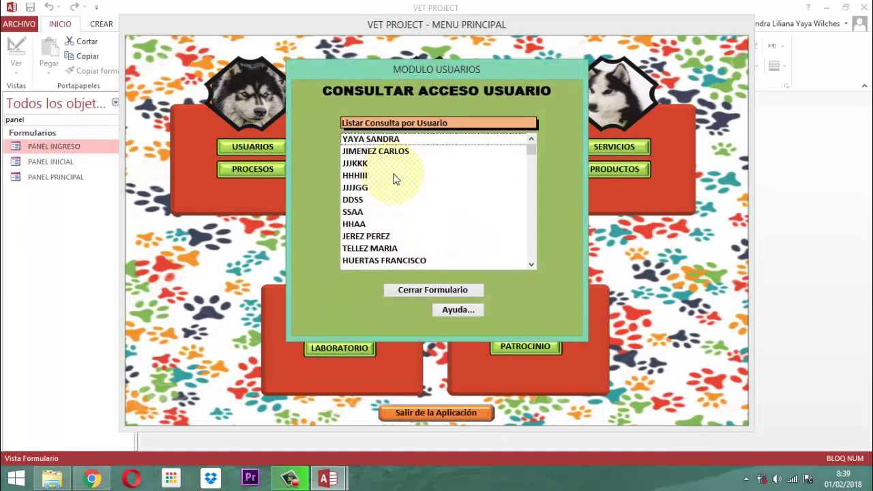
click(385, 151)
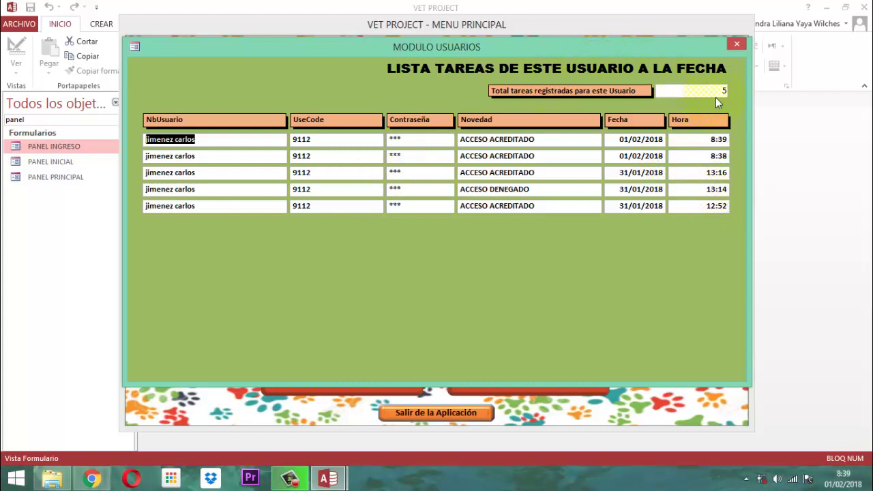
click(737, 43)
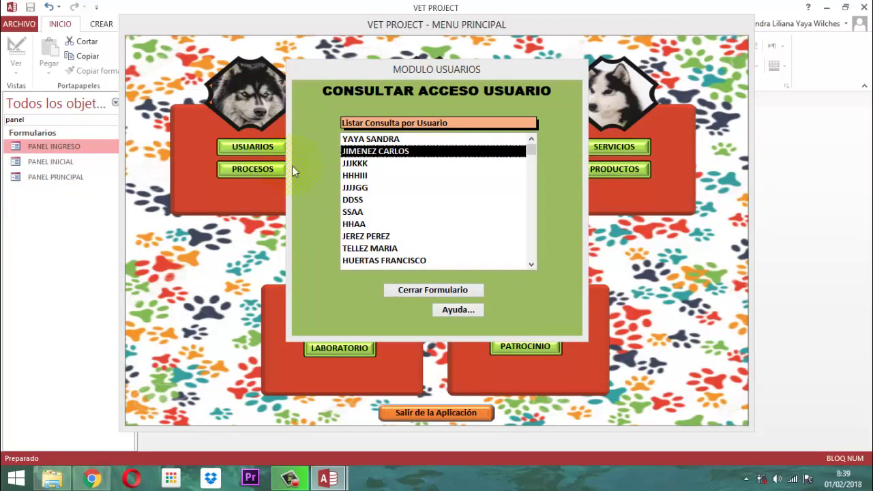
double_click(374, 140)
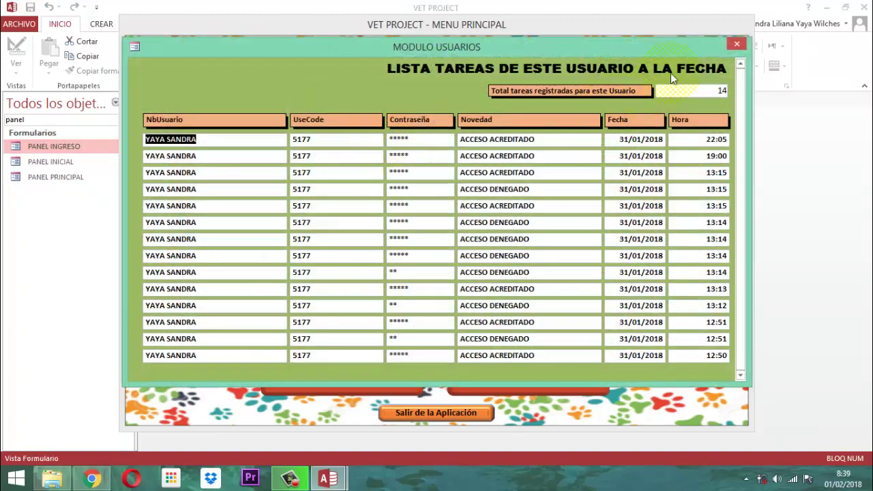
click(737, 44)
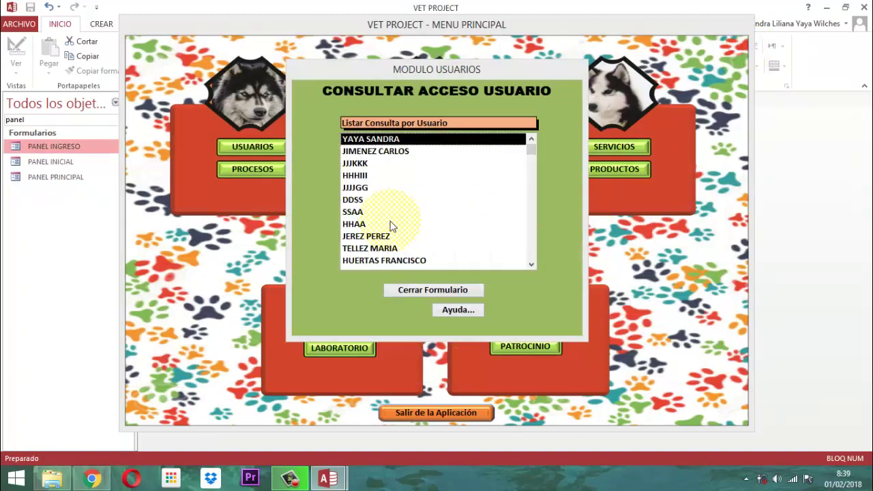
Check the access logs of JJJJGG and the users further down, then close the consultation form.
double_click(368, 236)
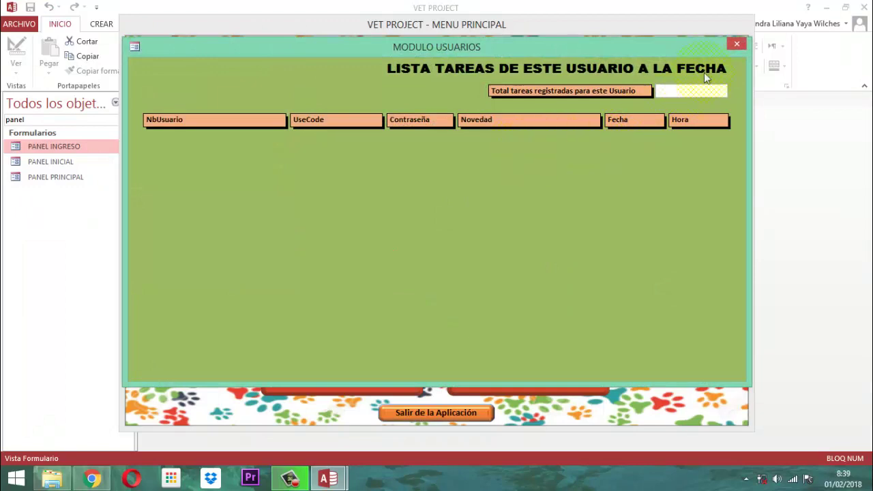
click(737, 45)
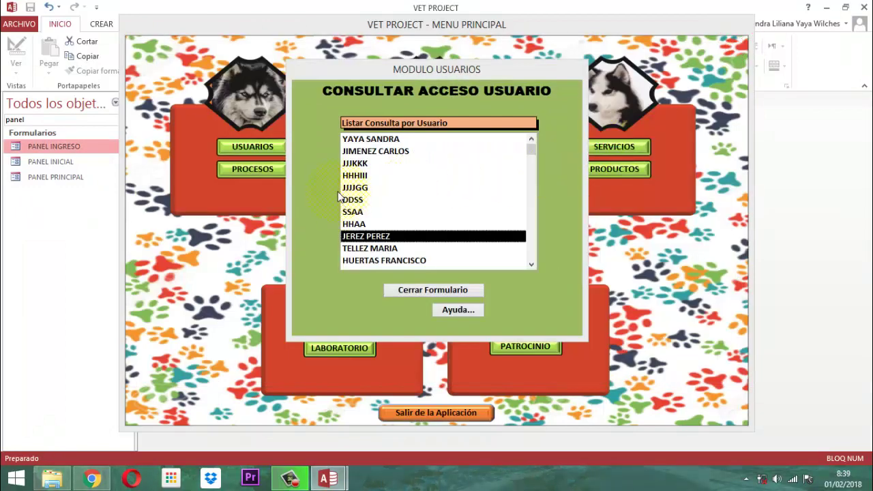
click(367, 188)
double_click(367, 189)
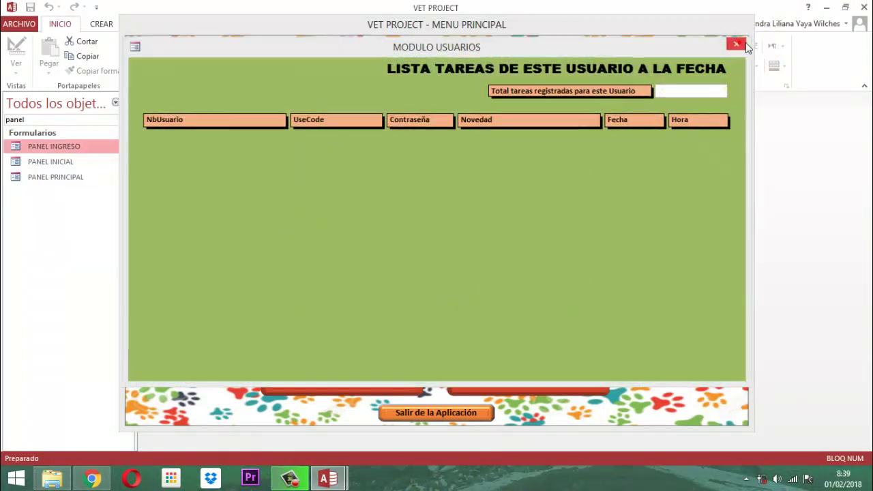
click(736, 42)
double_click(371, 261)
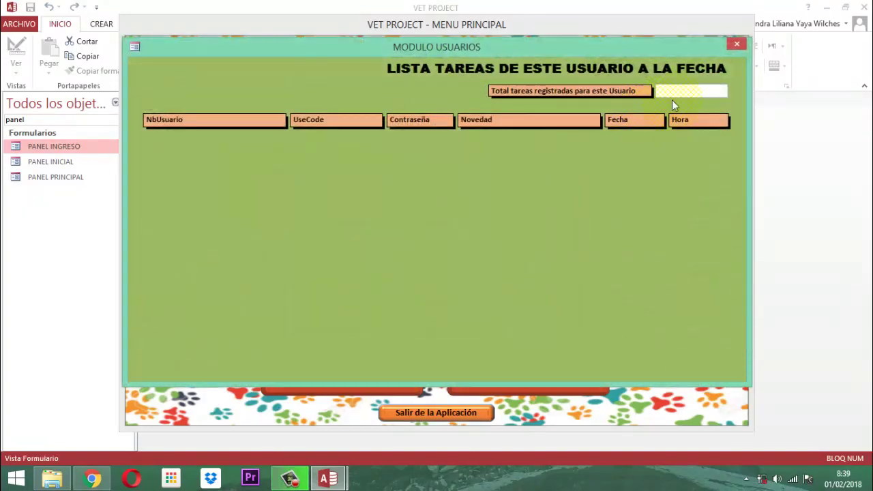
click(737, 45)
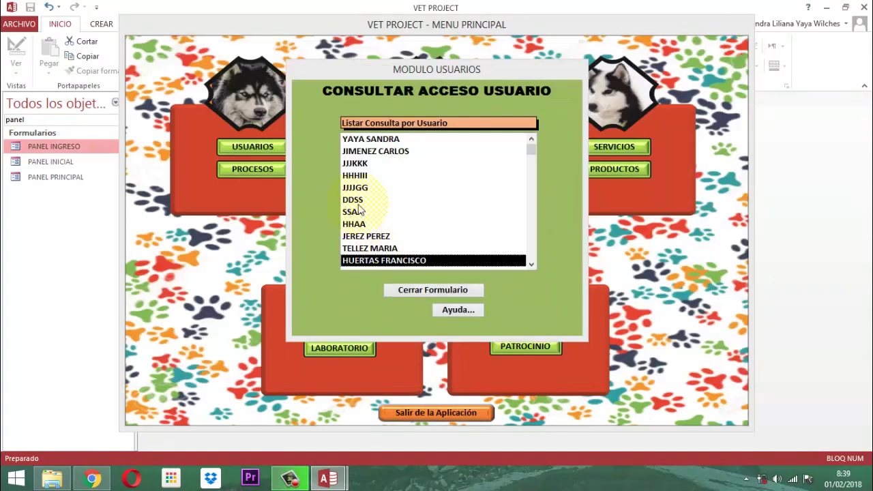
click(380, 250)
double_click(379, 250)
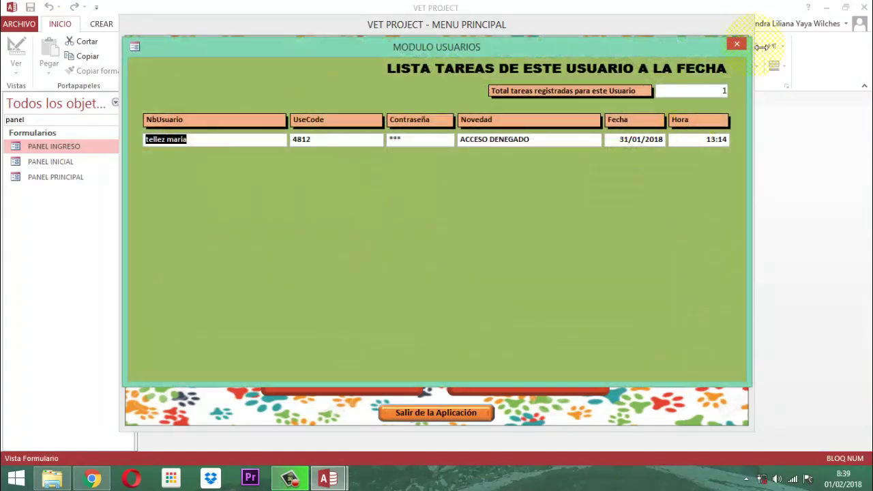
click(735, 42)
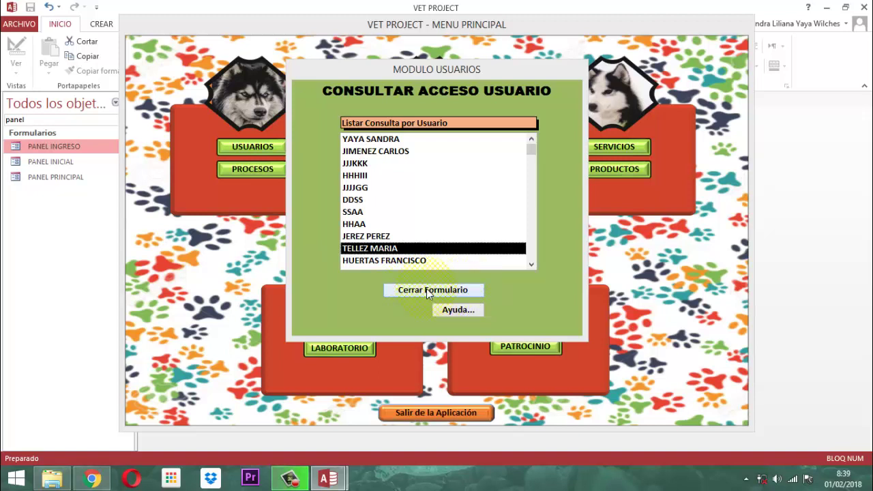
click(428, 292)
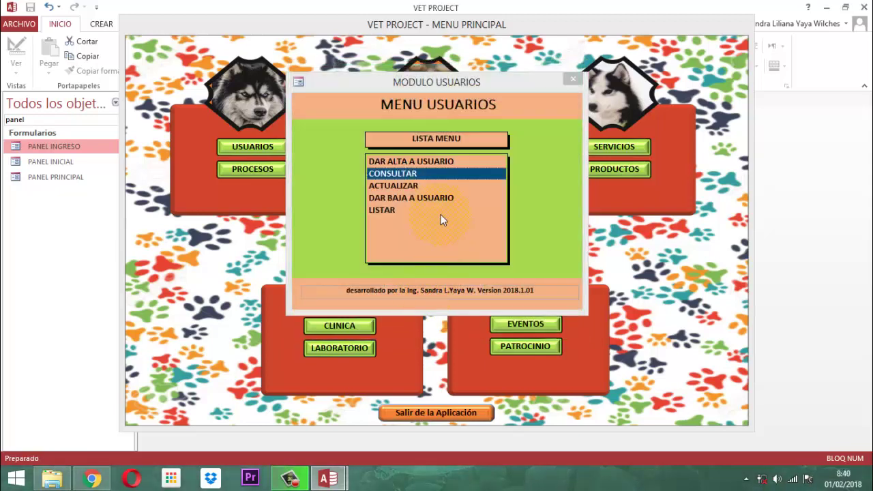
Open ACTUALIZAR USUARIO and load the second, then the first listed user's details.
click(410, 185)
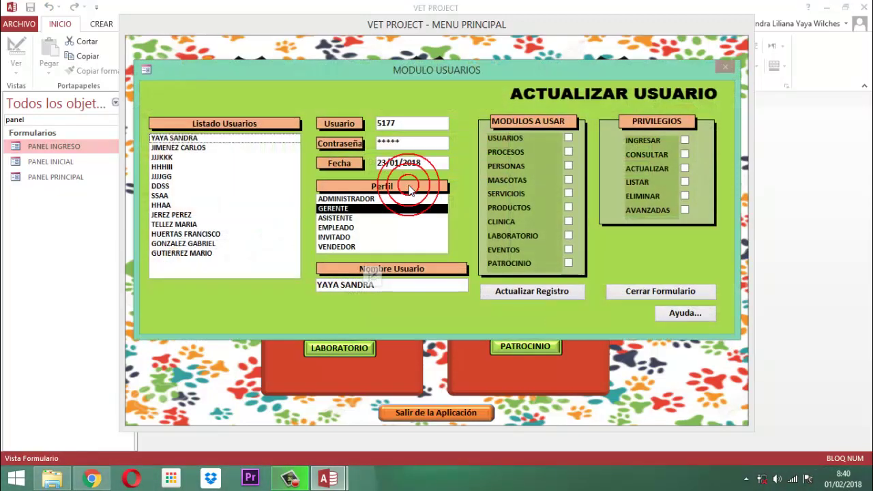
click(176, 147)
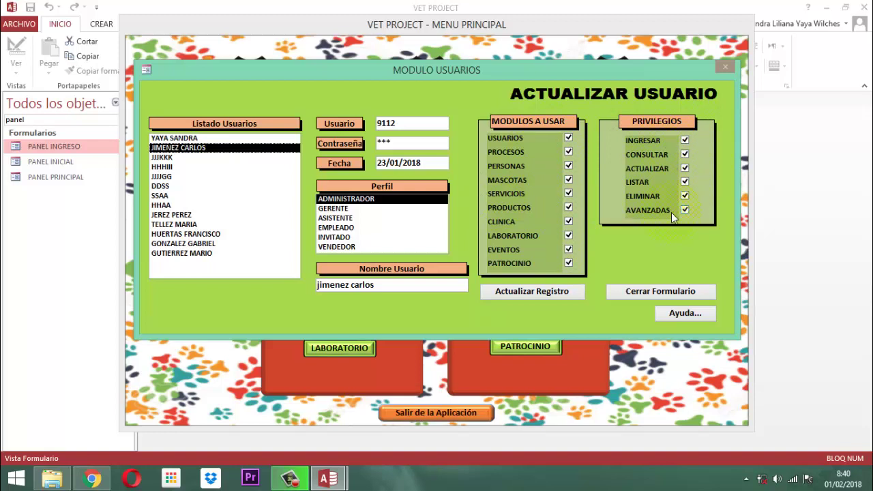
click(170, 138)
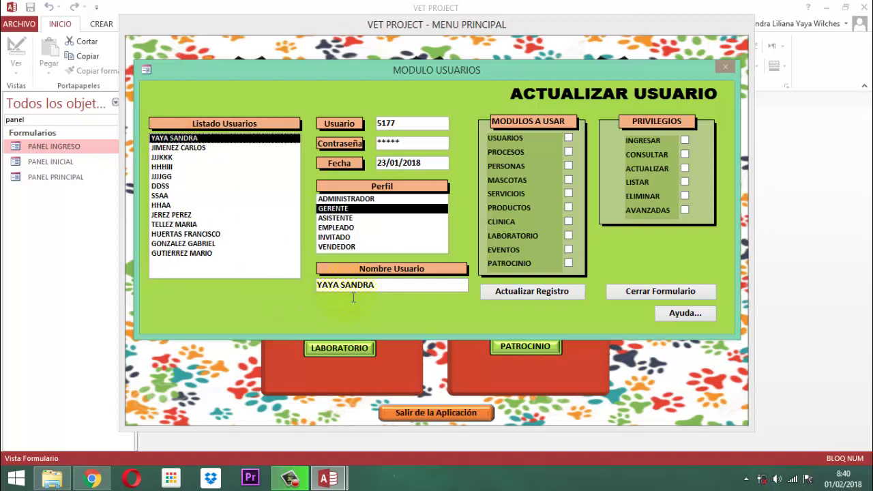
Keep the GERENTE profile and grant the USUARIOS, PROCESOS and MASCOTAS modules.
click(568, 136)
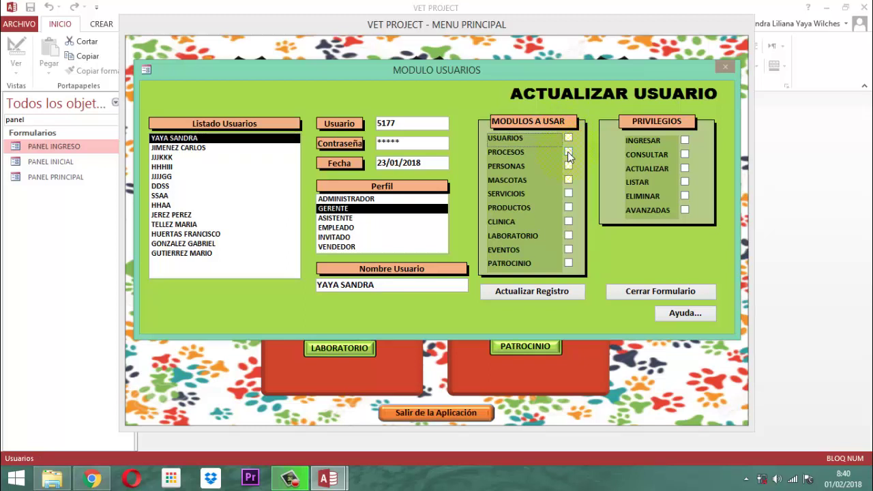
click(567, 153)
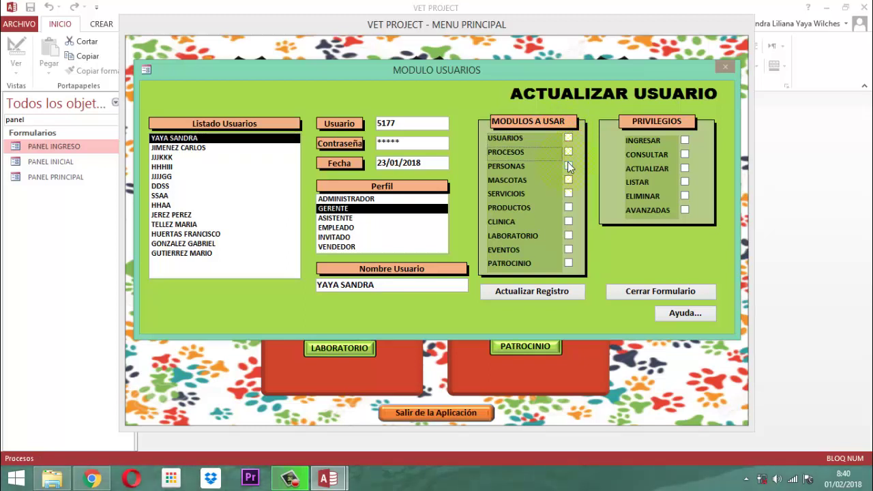
click(569, 166)
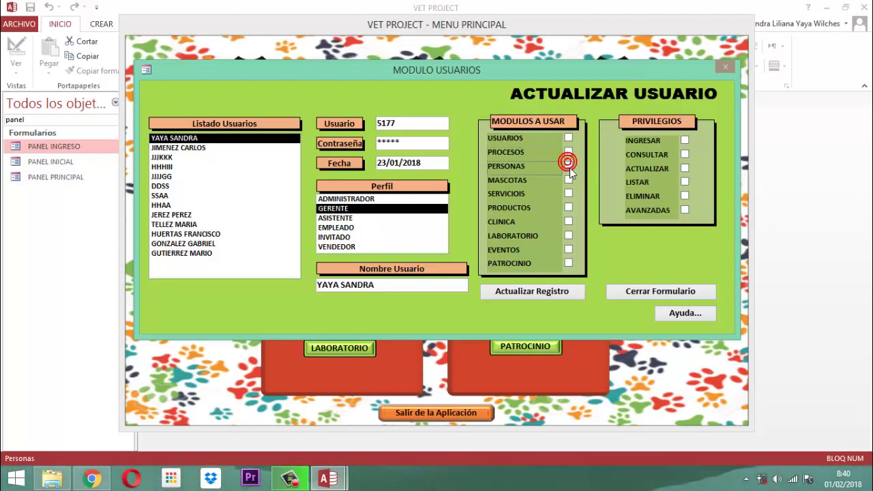
click(341, 207)
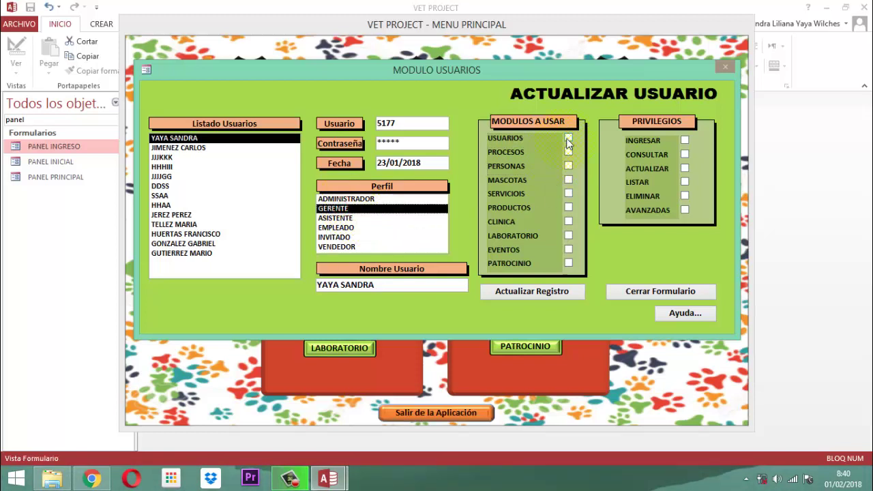
click(568, 138)
click(569, 152)
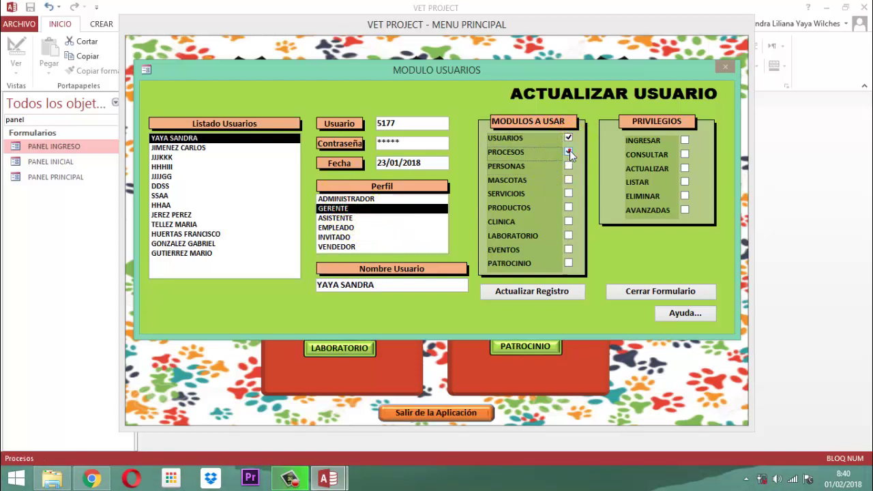
click(569, 166)
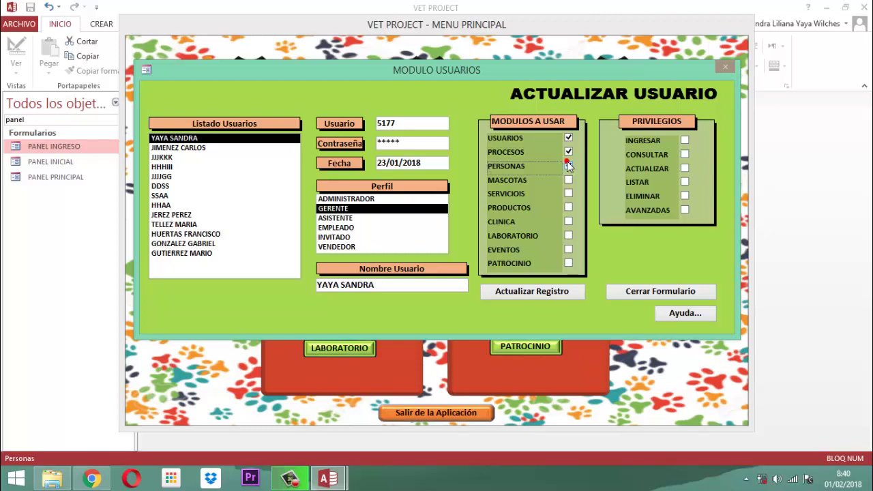
click(569, 166)
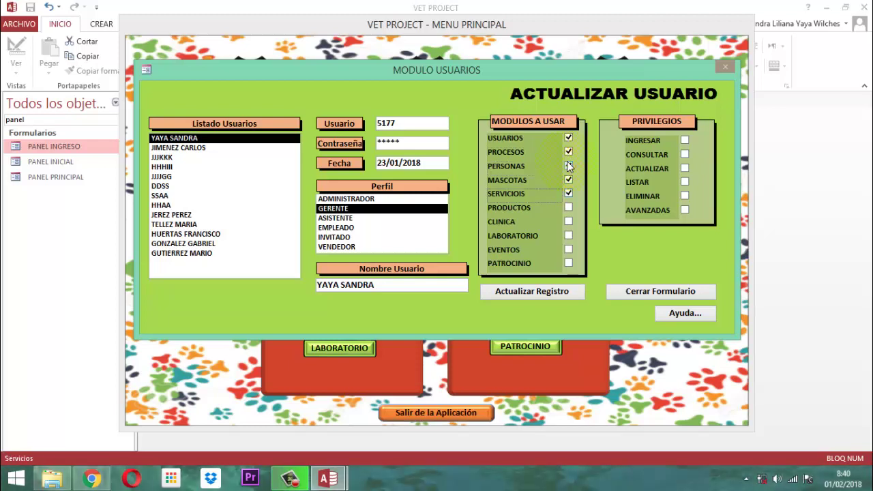
Grant the SERVICIOS, PRODUCTOS, CLINICA, LABORATORIO, EVENTOS and PATROCINIO modules.
key(space)
key(Tab)
key(space)
key(Tab)
key(space)
key(Tab)
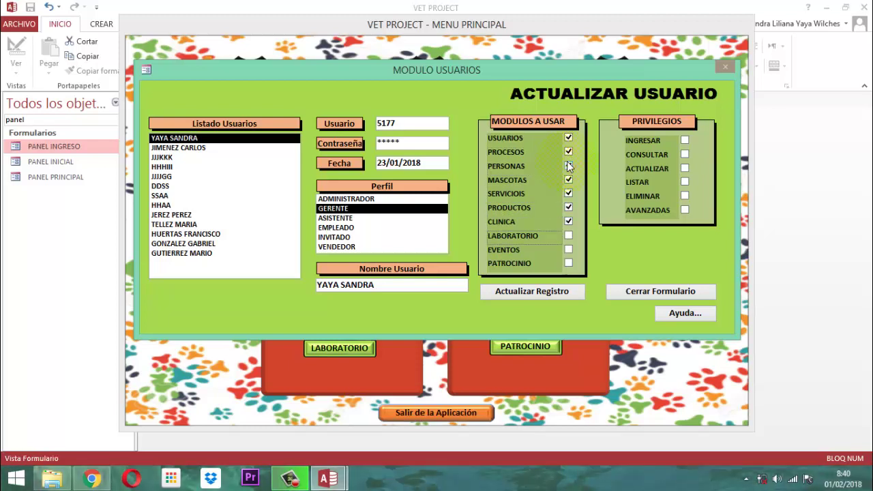
key(space)
key(Tab)
key(Tab)
key(space)
key(Tab)
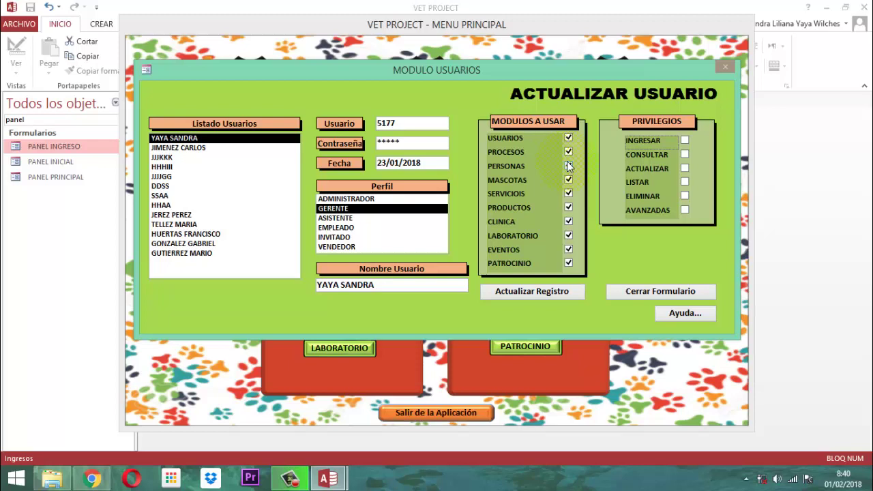
Grant the CONSULTAR and LISTAR privileges and the PERSONAS module.
key(Tab)
key(space)
key(Tab)
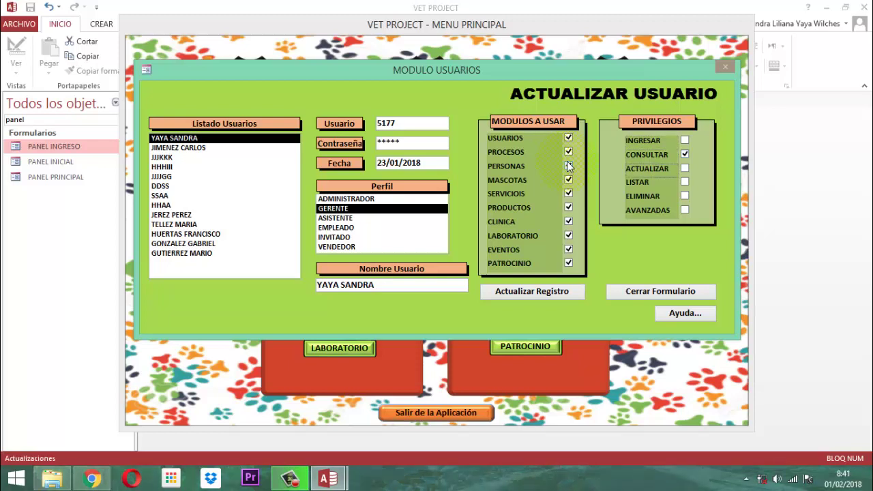
key(Tab)
key(space)
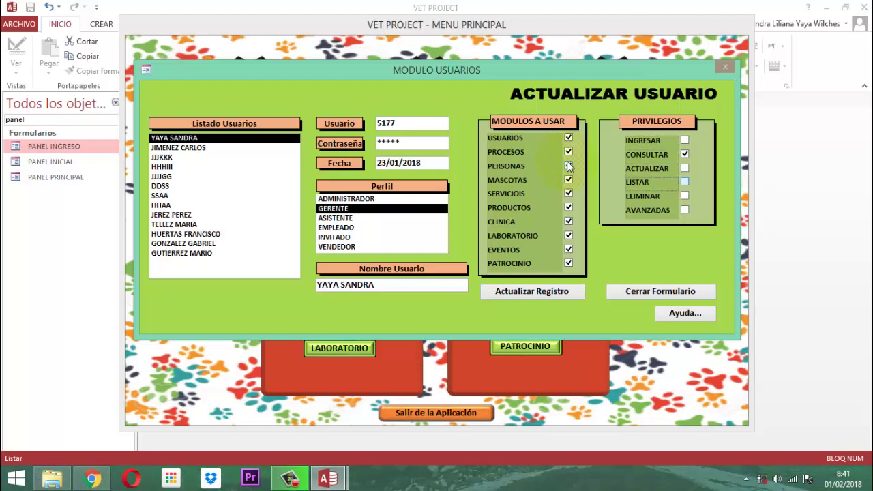
key(Tab)
key(Tab)
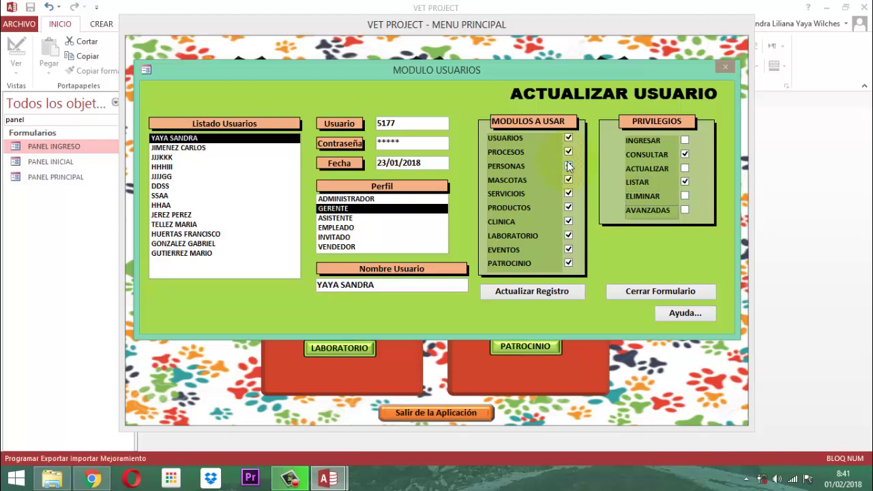
click(569, 166)
Save the updated user record, acknowledge the success message, and close the form.
click(526, 293)
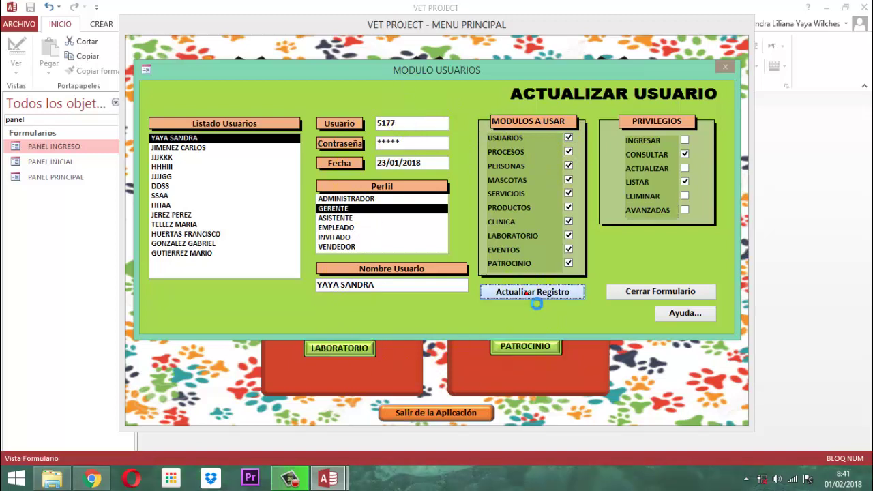
click(505, 288)
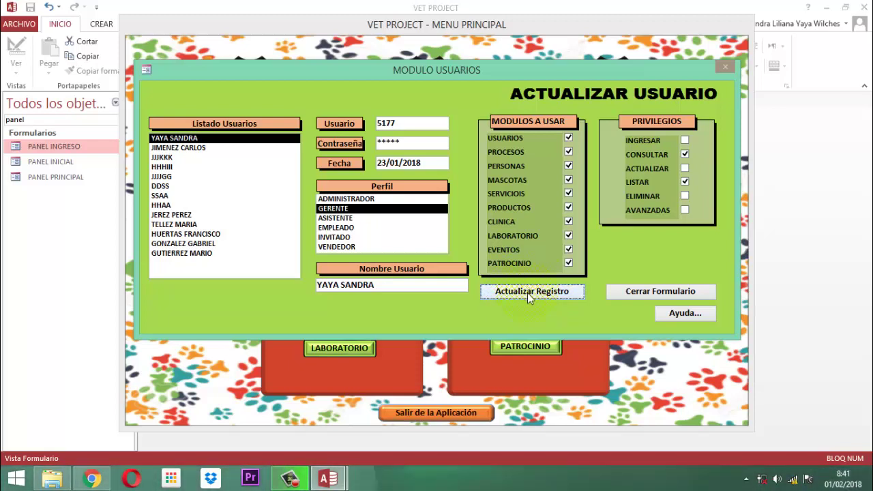
click(661, 291)
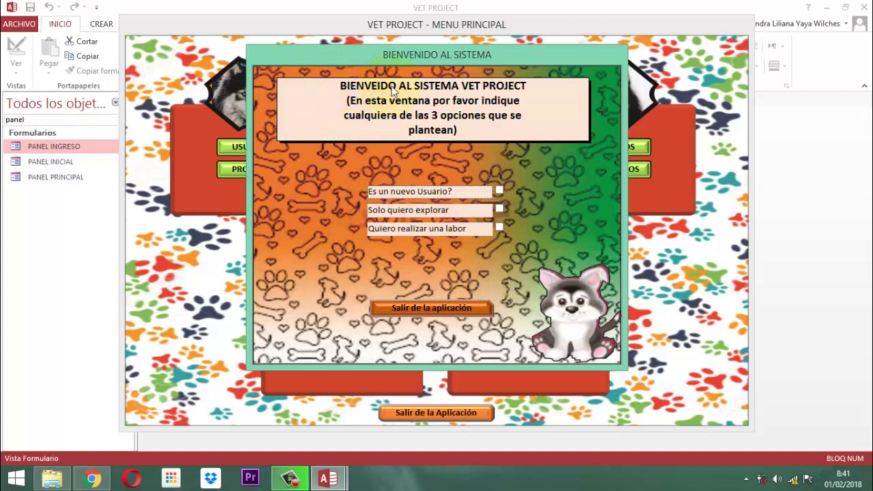
Tick 'Quiero realizar una labor', choose a user in Lista Usuarios and log in with their password.
click(499, 228)
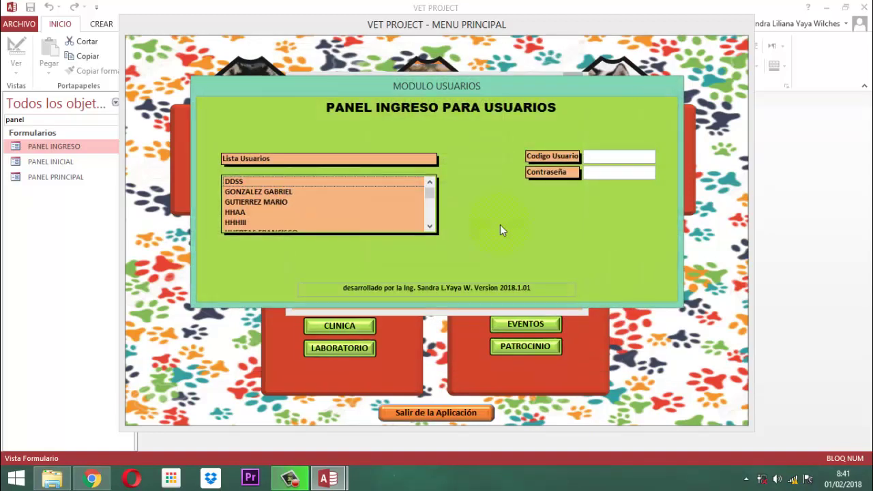
scroll(275, 200, down, 3)
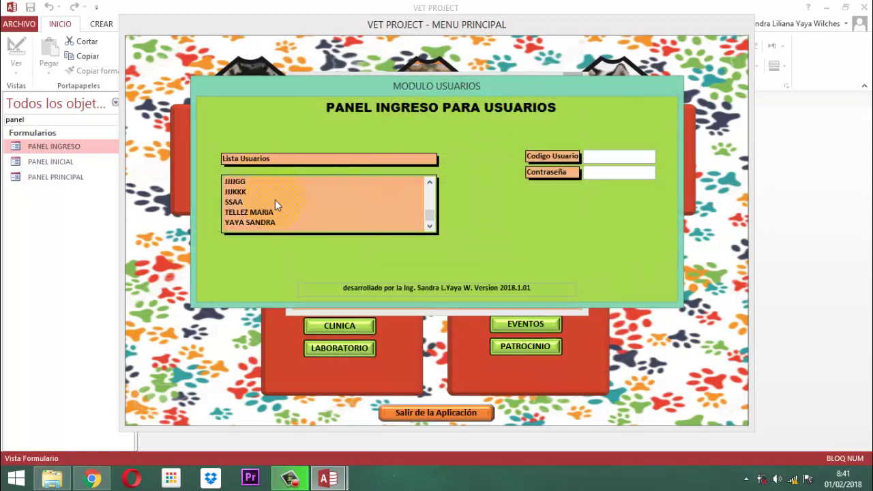
scroll(275, 200, up, 3)
scroll(275, 200, down, 1)
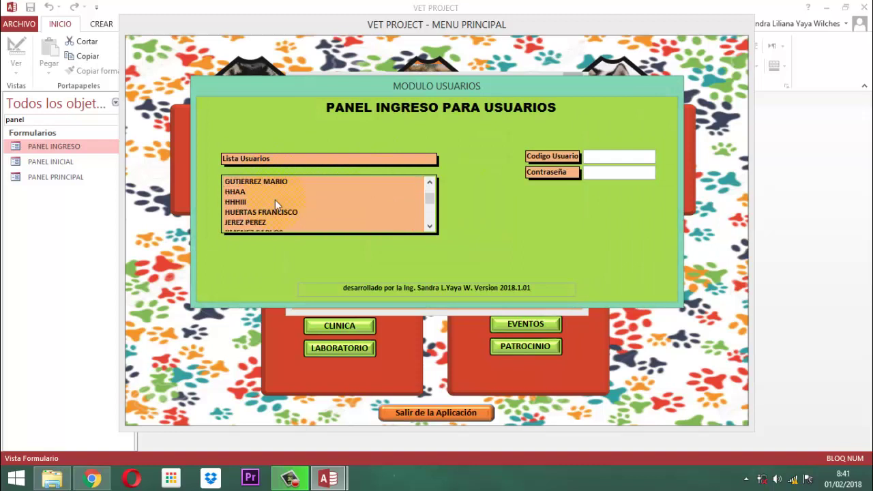
scroll(275, 204, down, 1)
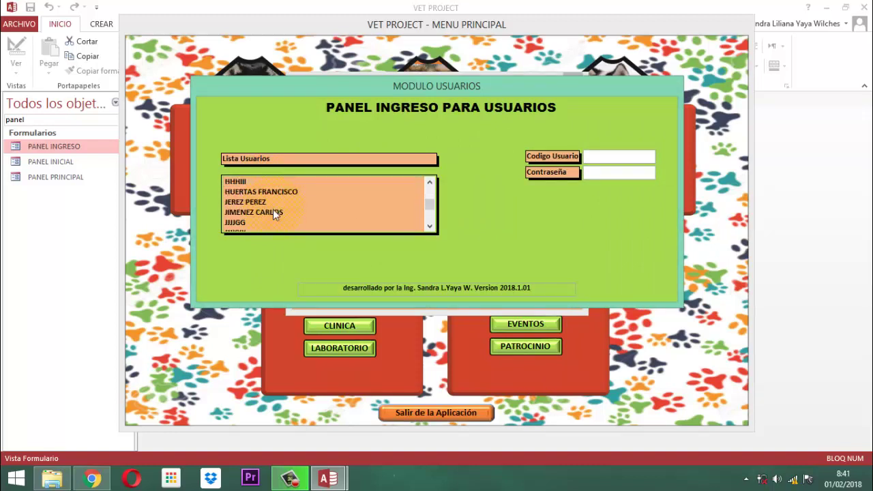
click(274, 211)
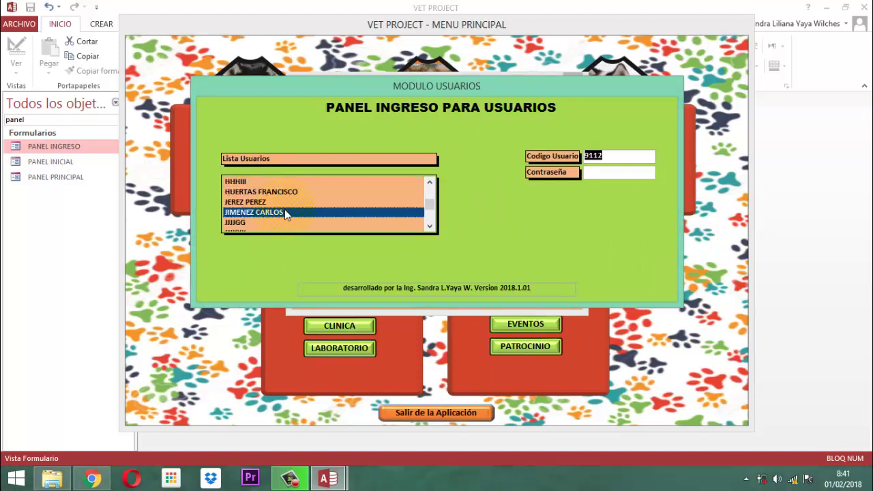
text(9112123)
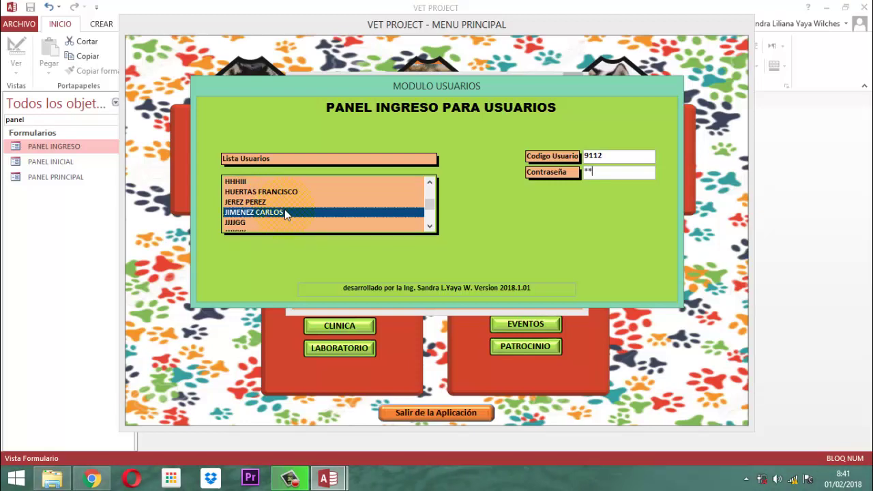
key(Return)
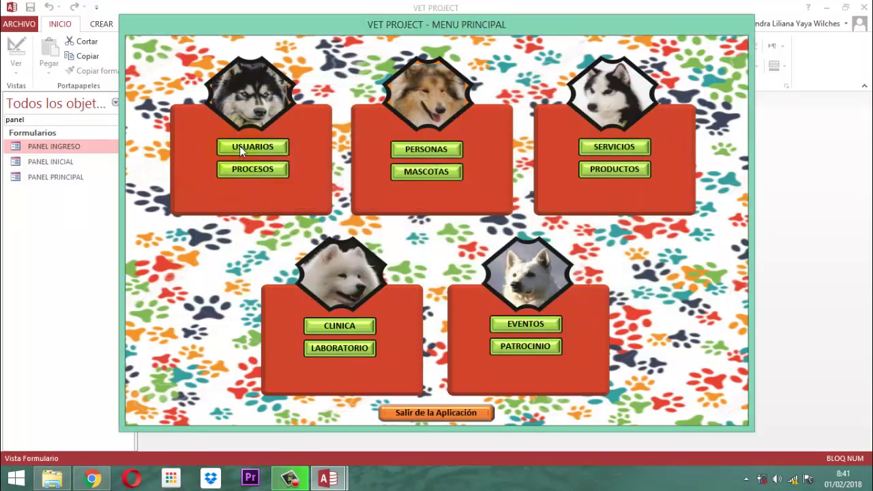
click(239, 146)
Delete a selected user's record in DAR BAJA A USUARIO, confirming with Sí and Aceptar.
click(408, 198)
click(409, 198)
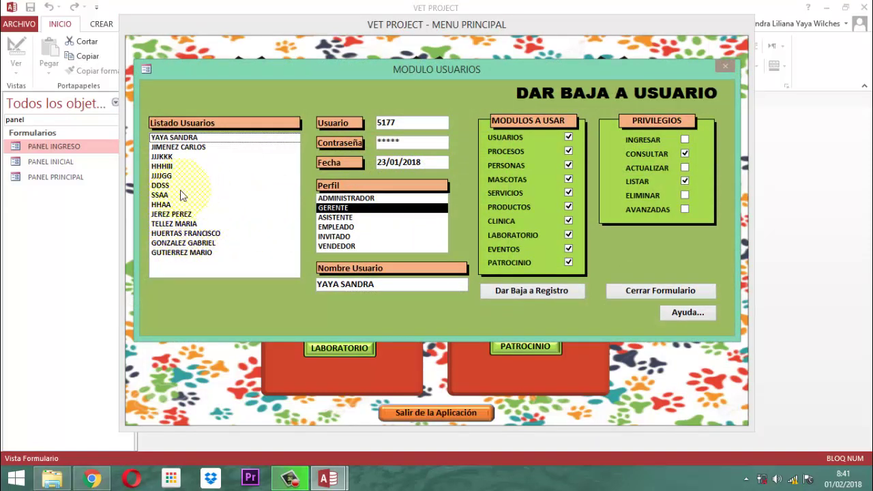
click(165, 175)
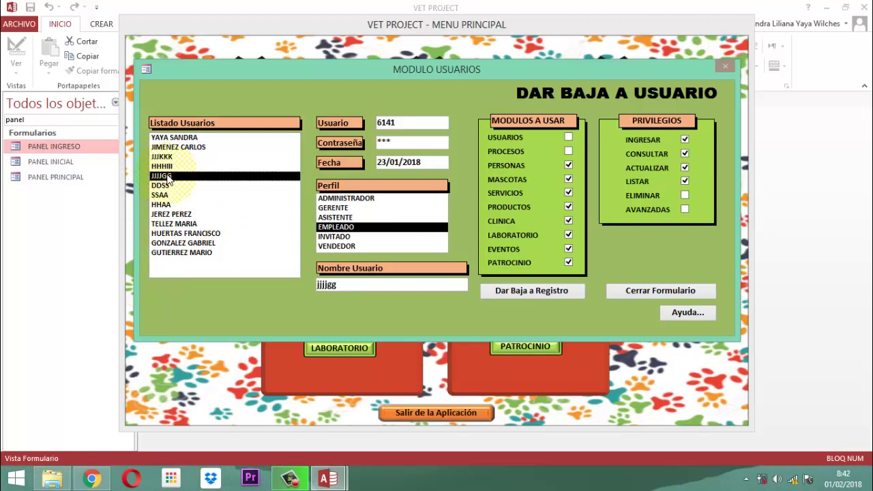
click(526, 292)
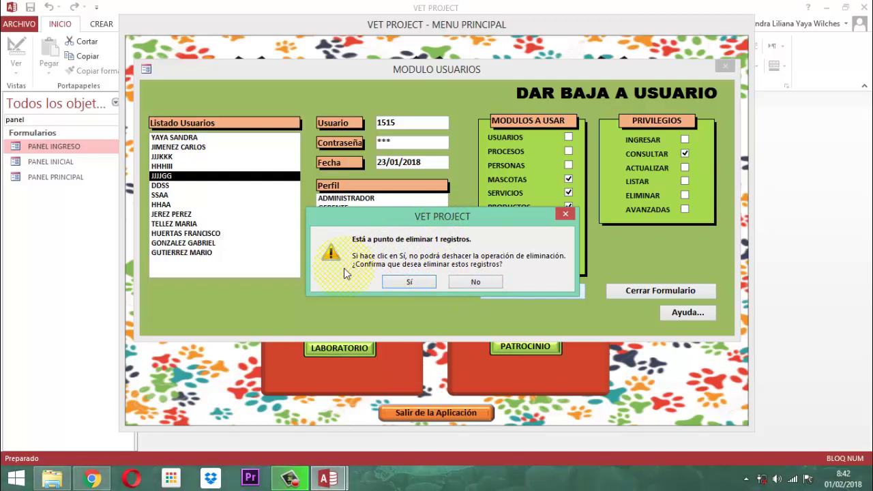
click(408, 281)
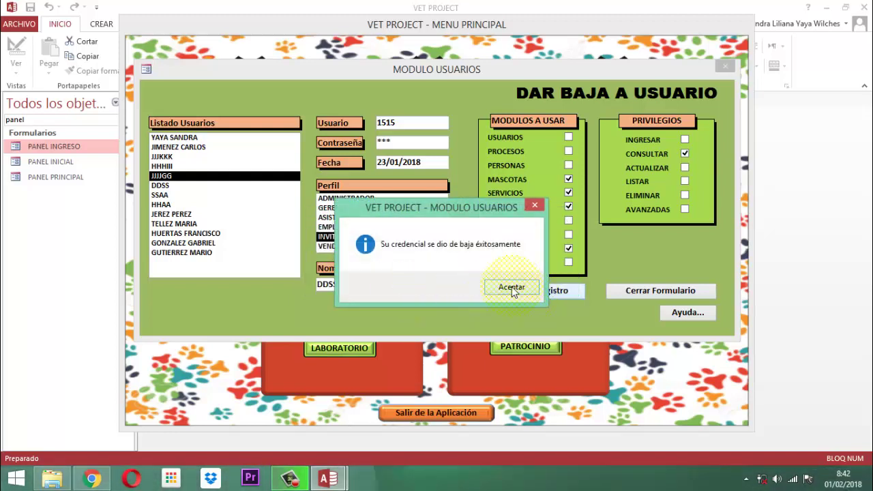
click(526, 294)
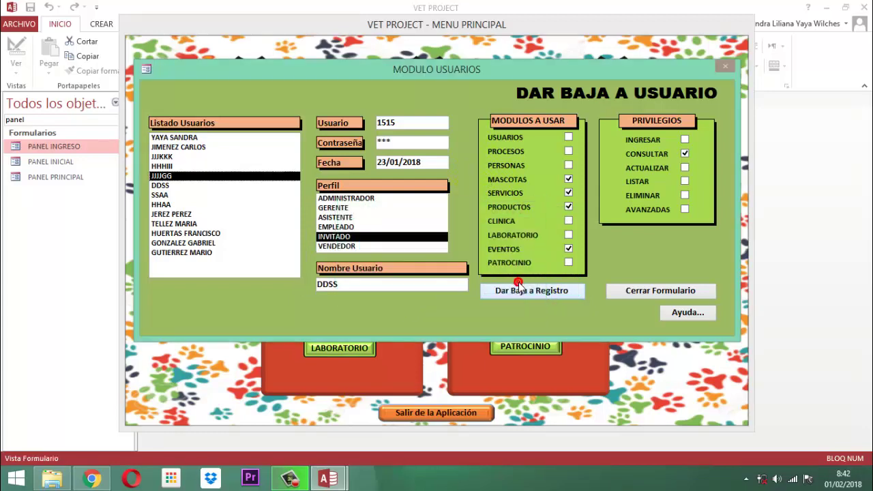